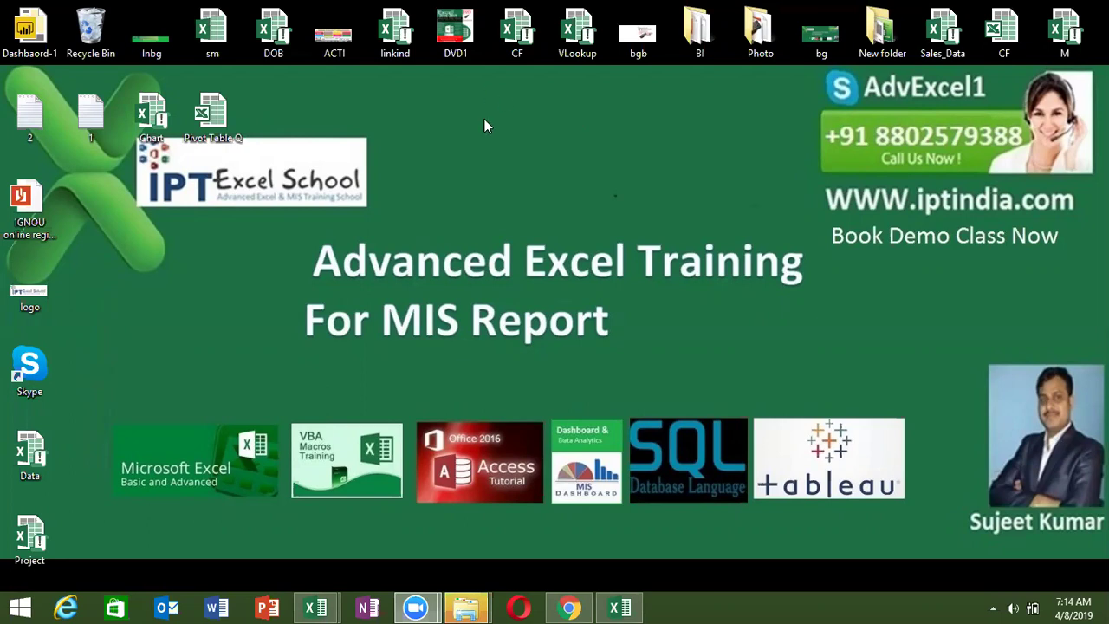
Bring the Gmail support email about selecting unique mail IDs to the front from the taskbar
{"action": "left_click", "coordinate": [562, 607]}
Scroll through the email to the mail-ID tables and drag across both to select them
{"action": "scroll", "coordinate": [347, 242], "scroll_direction": "up", "scroll_amount": 2}
{"action": "scroll", "coordinate": [295, 247], "scroll_direction": "up", "scroll_amount": 2}
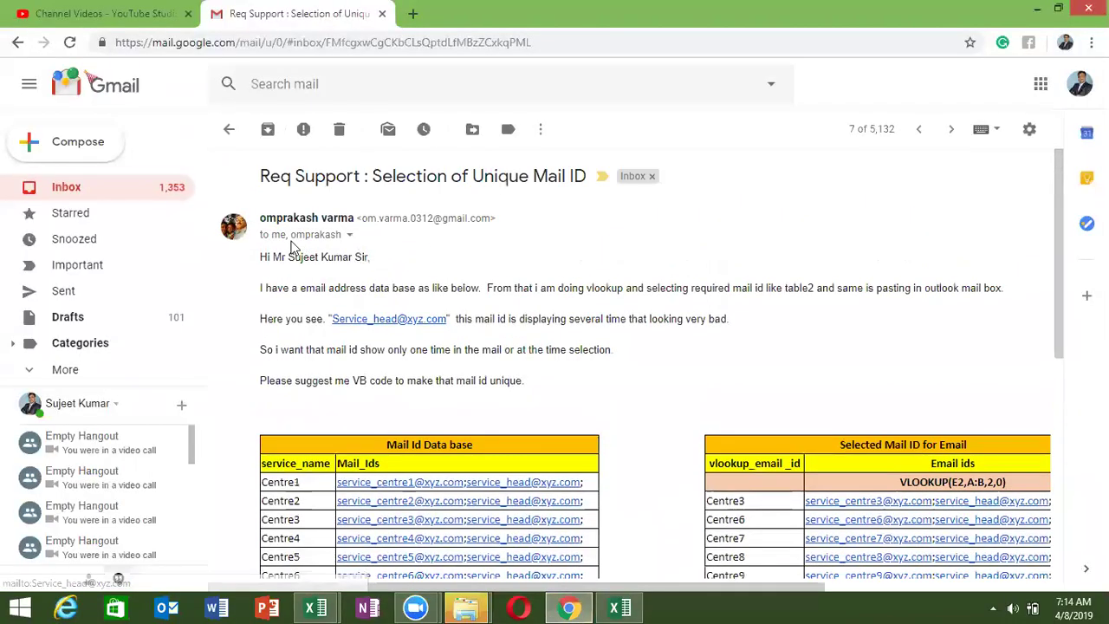
{"action": "left_click_drag", "start_coordinate": [258, 219], "coordinate": [355, 219]}
{"action": "scroll", "coordinate": [468, 388], "scroll_direction": "down", "scroll_amount": 2}
{"action": "scroll", "coordinate": [468, 387], "scroll_direction": "down", "scroll_amount": 1}
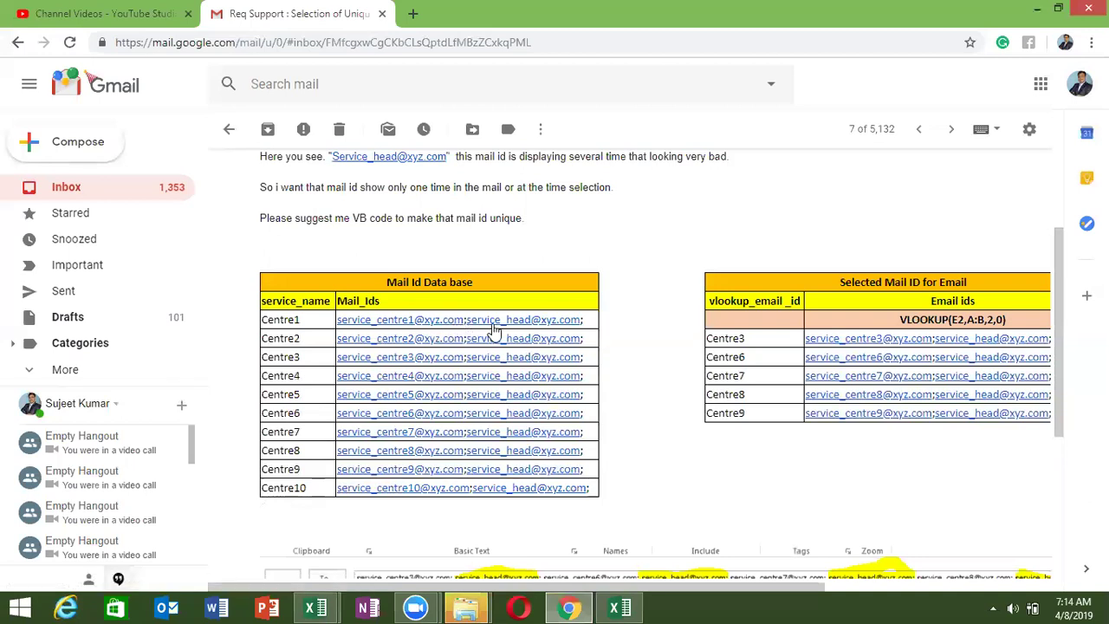
{"action": "scroll", "coordinate": [574, 330], "scroll_direction": "down", "scroll_amount": 3}
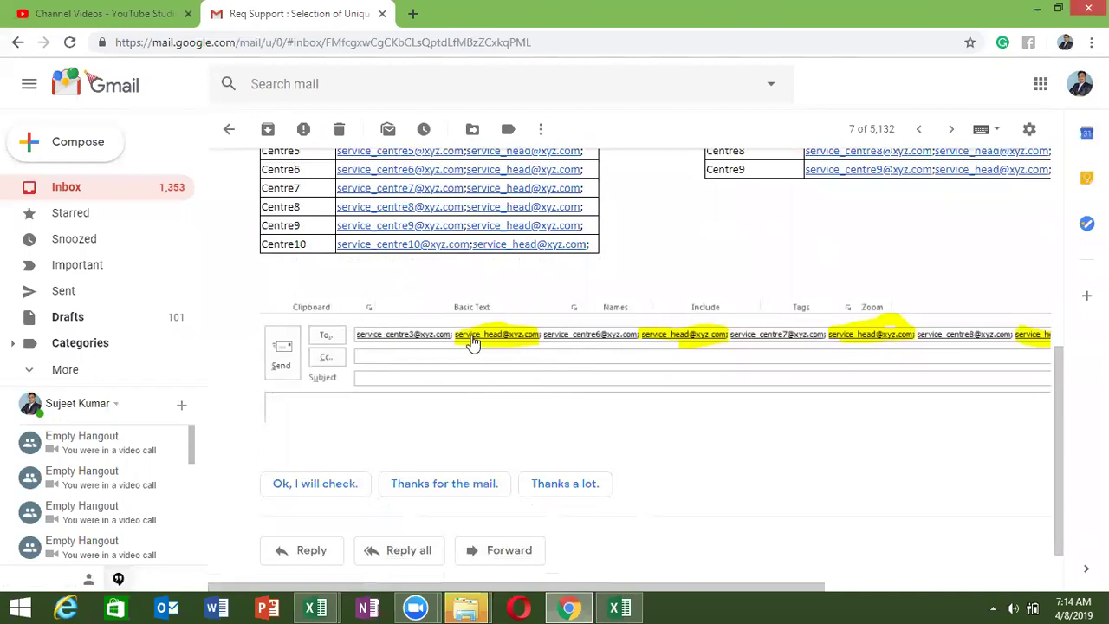
{"action": "scroll", "coordinate": [499, 343], "scroll_direction": "up", "scroll_amount": 1}
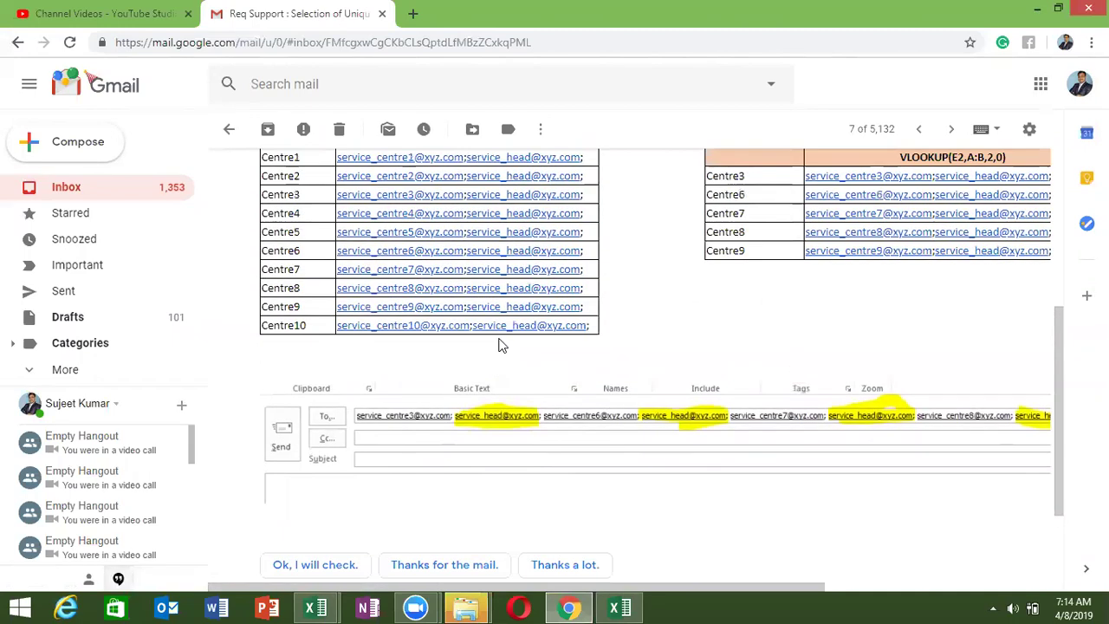
{"action": "scroll", "coordinate": [529, 360], "scroll_direction": "up", "scroll_amount": 2}
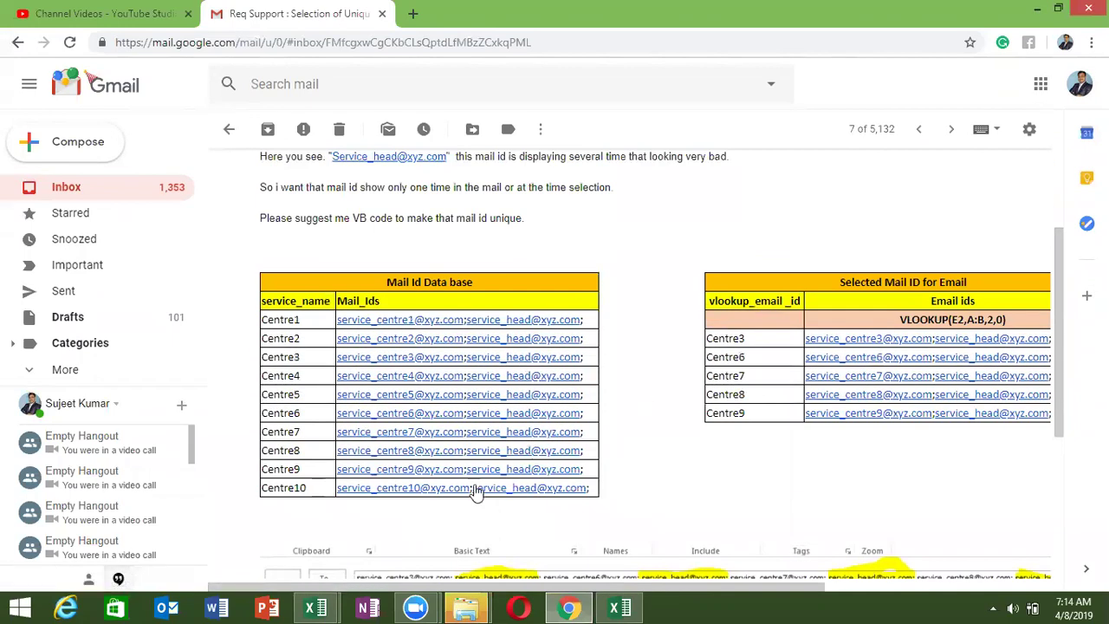
{"action": "mouse_move", "coordinate": [400, 320]}
{"action": "left_mouse_down"}
{"action": "mouse_move", "coordinate": [591, 376]}
{"action": "mouse_move", "coordinate": [609, 507]}
{"action": "left_mouse_up"}
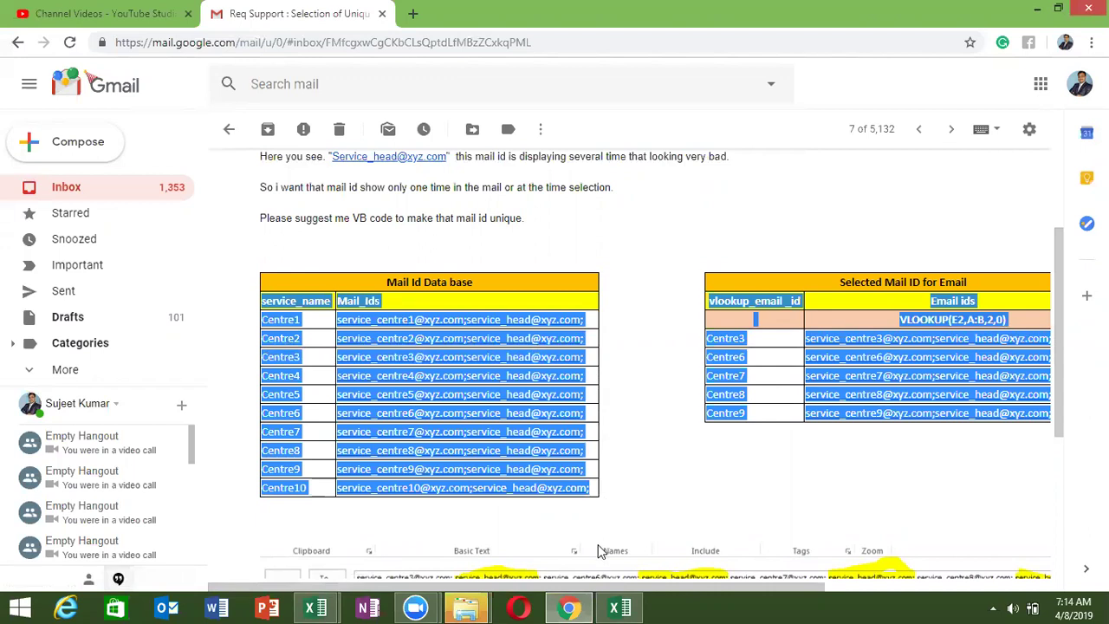
Paste the copied email content into A1 of Book2, then undo the paste that landed in one row
{"action": "left_click", "coordinate": [631, 607]}
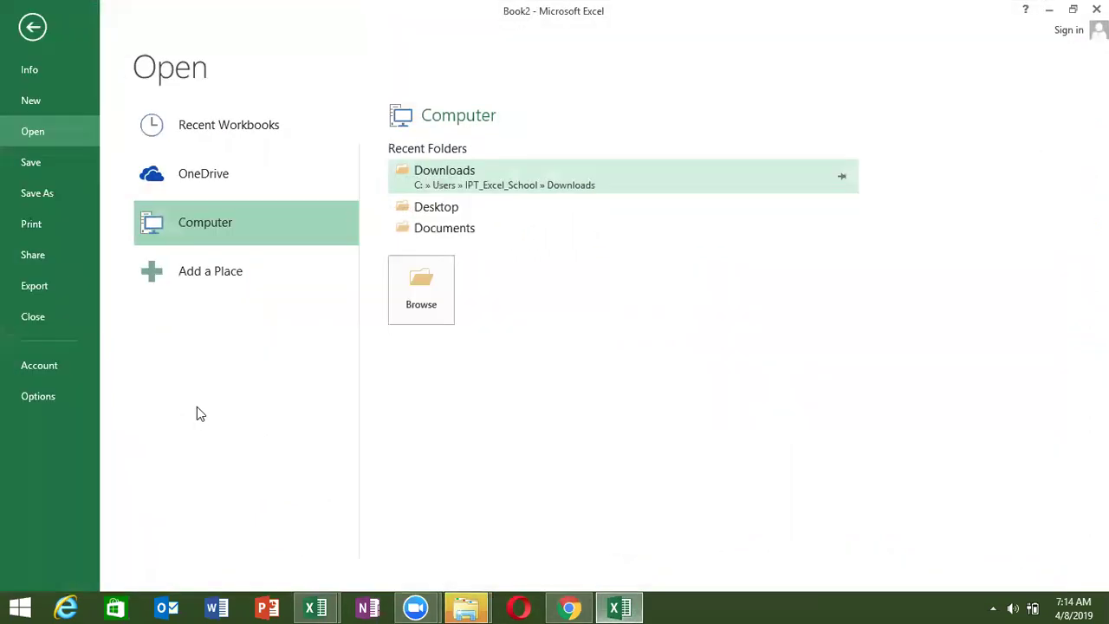
{"action": "left_click", "coordinate": [32, 28]}
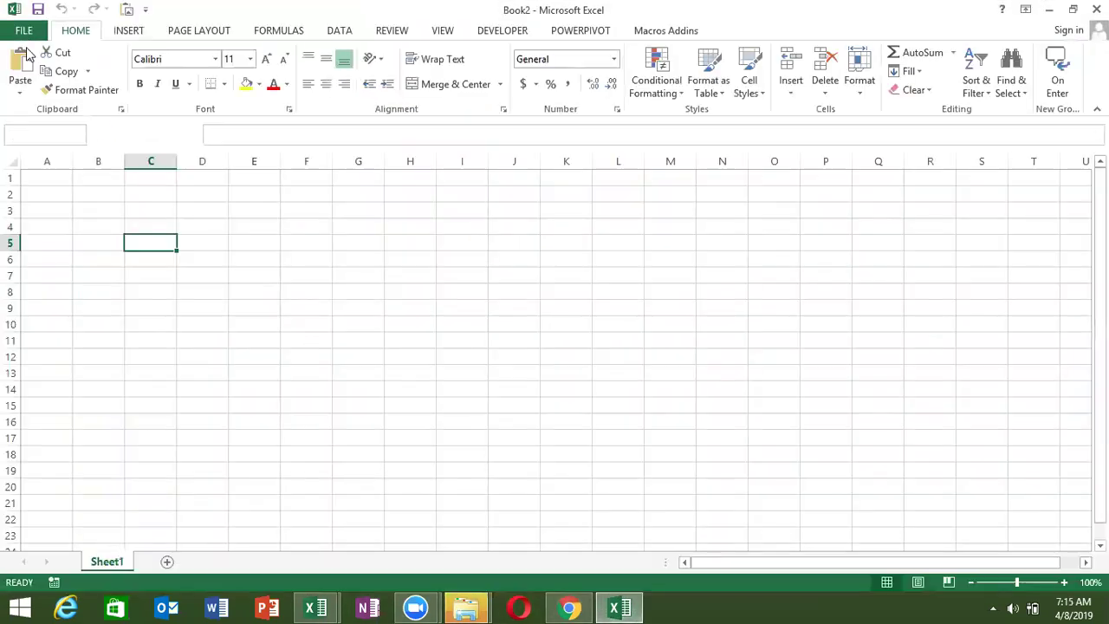
{"action": "left_click", "coordinate": [65, 180]}
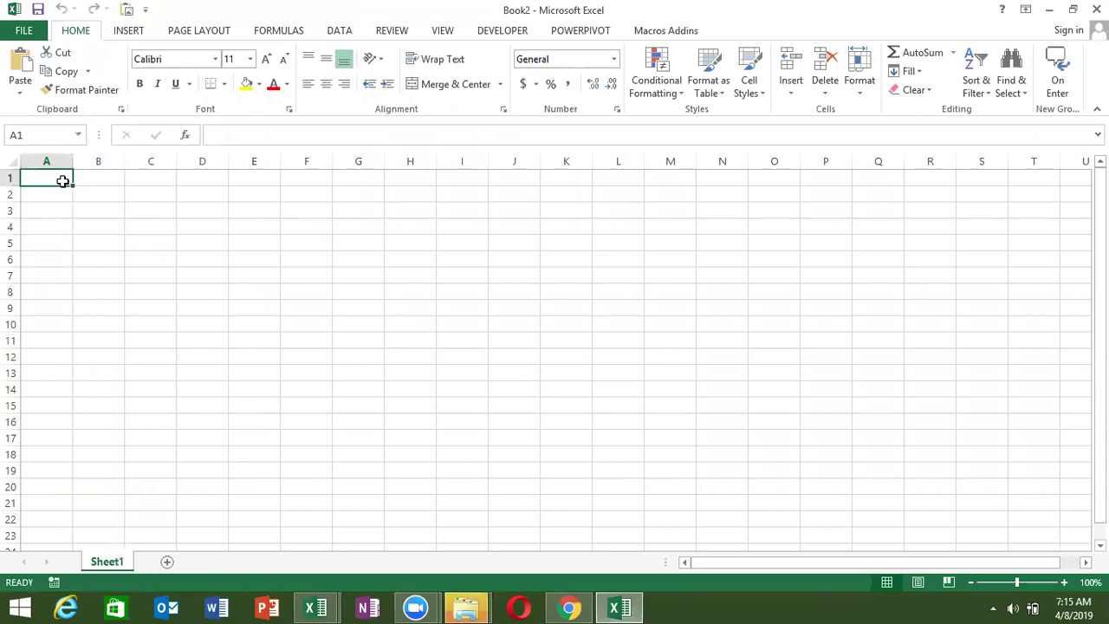
{"action": "key", "text": "ctrl+v"}
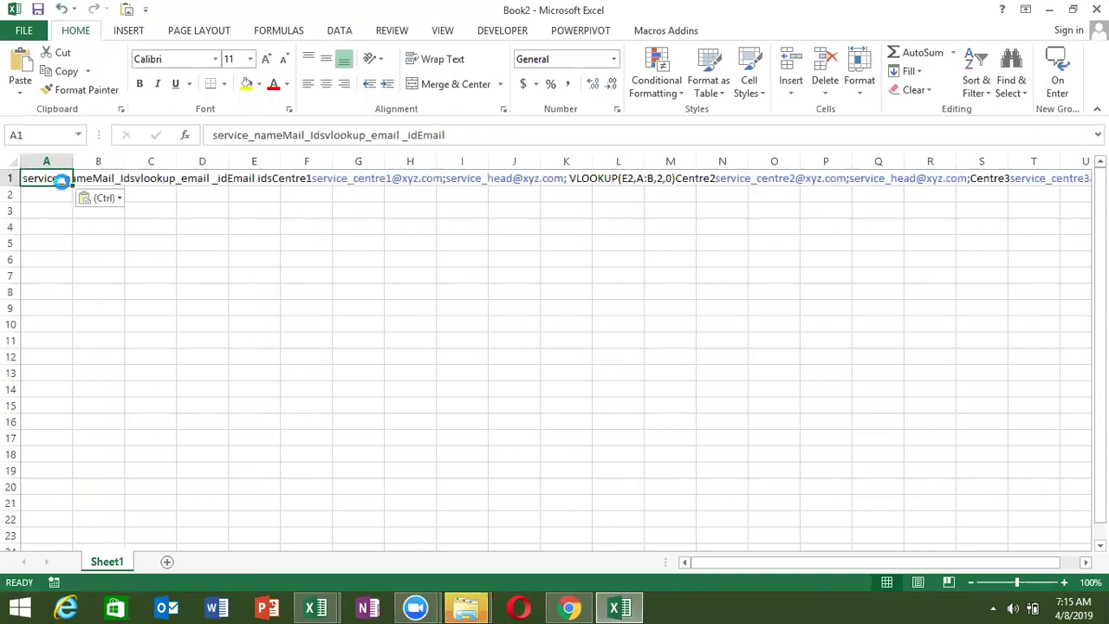
{"action": "key", "text": "ctrl+z"}
Reselect both email tables from the Mail Id Data base title, copy them, and paste into A1
{"action": "key", "text": "alt+Tab"}
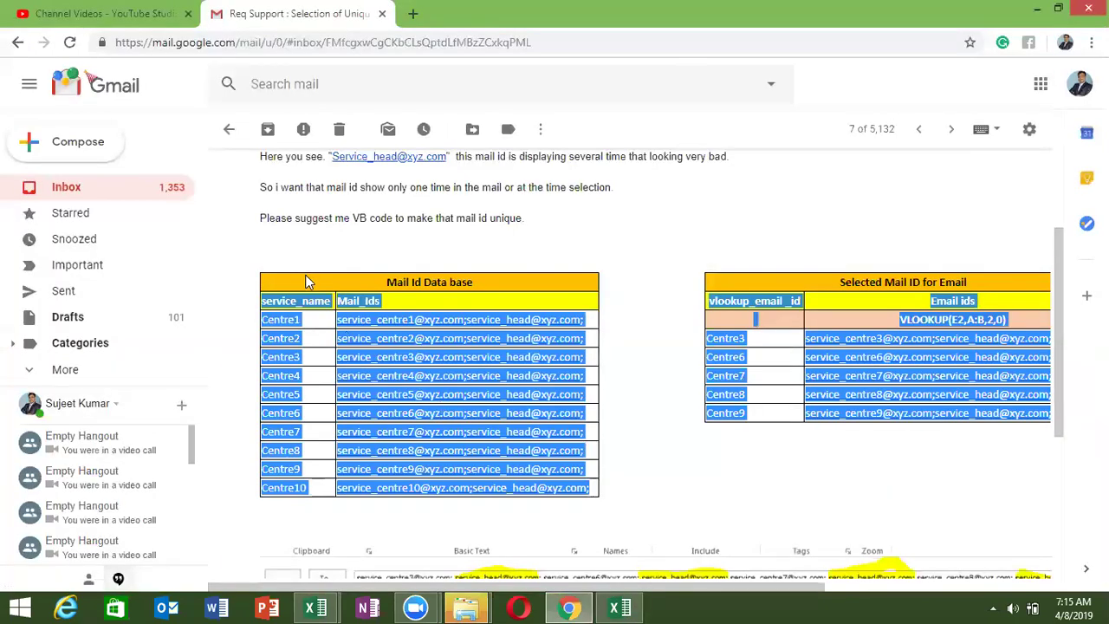
{"action": "left_click", "coordinate": [323, 275]}
{"action": "mouse_move", "coordinate": [387, 281]}
{"action": "left_mouse_down"}
{"action": "mouse_move", "coordinate": [499, 436]}
{"action": "mouse_move", "coordinate": [622, 520]}
{"action": "left_mouse_up"}
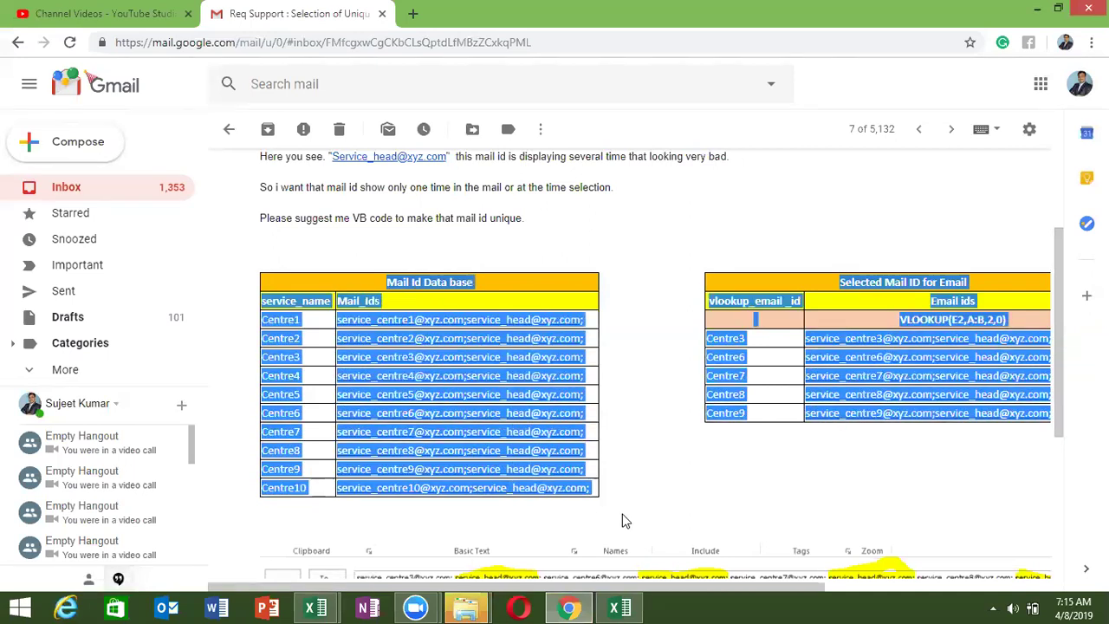
{"action": "key", "text": "ctrl+c"}
{"action": "key", "text": "alt+Tab"}
{"action": "key", "text": "ctrl+v"}
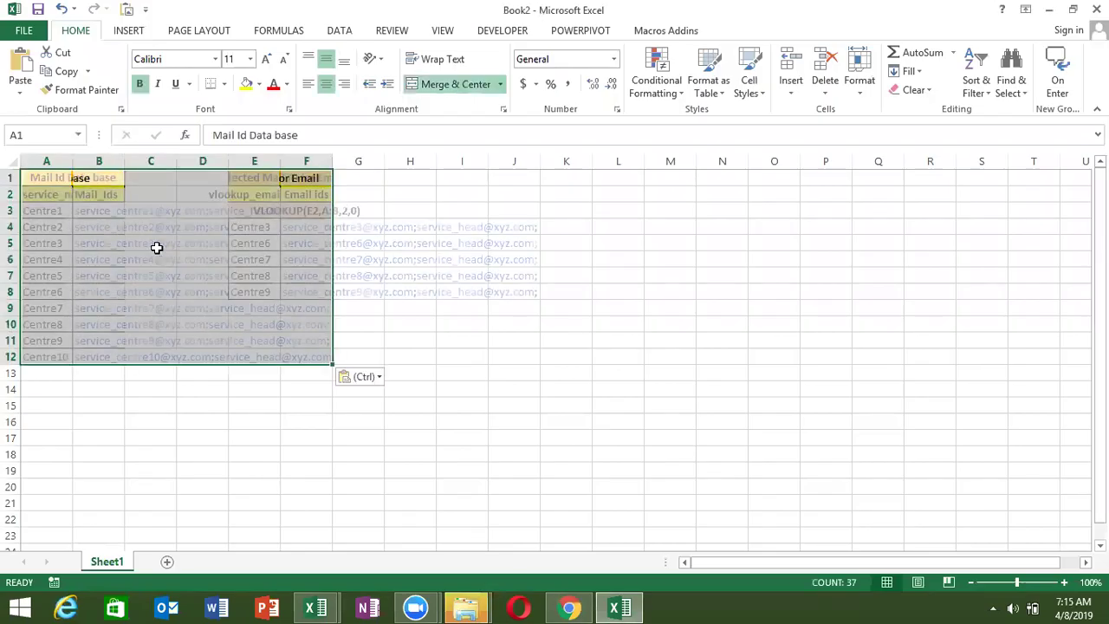
Delete columns C–G holding the second table and autofit column B to the mail IDs
{"action": "left_click", "coordinate": [442, 358]}
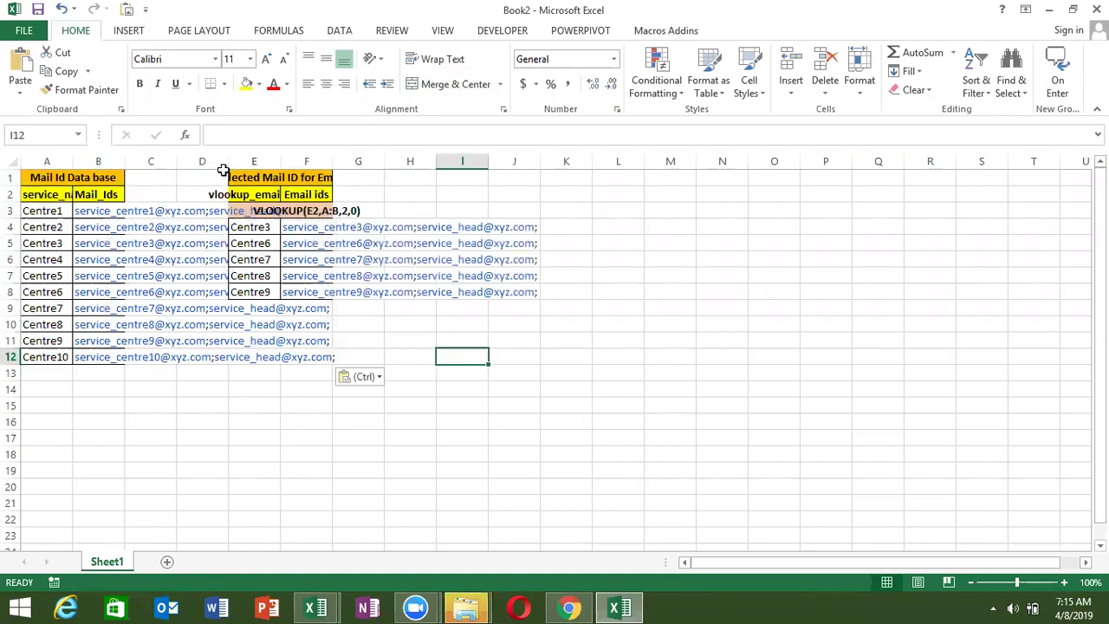
{"action": "left_click_drag", "start_coordinate": [152, 161], "coordinate": [346, 128]}
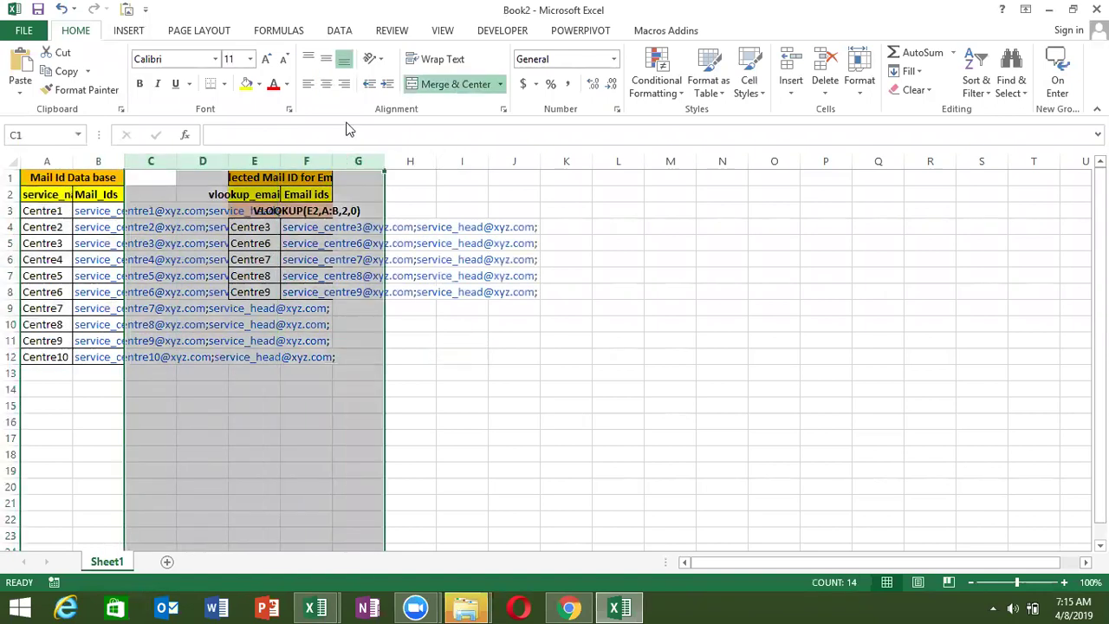
{"action": "key", "text": "ctrl+minus"}
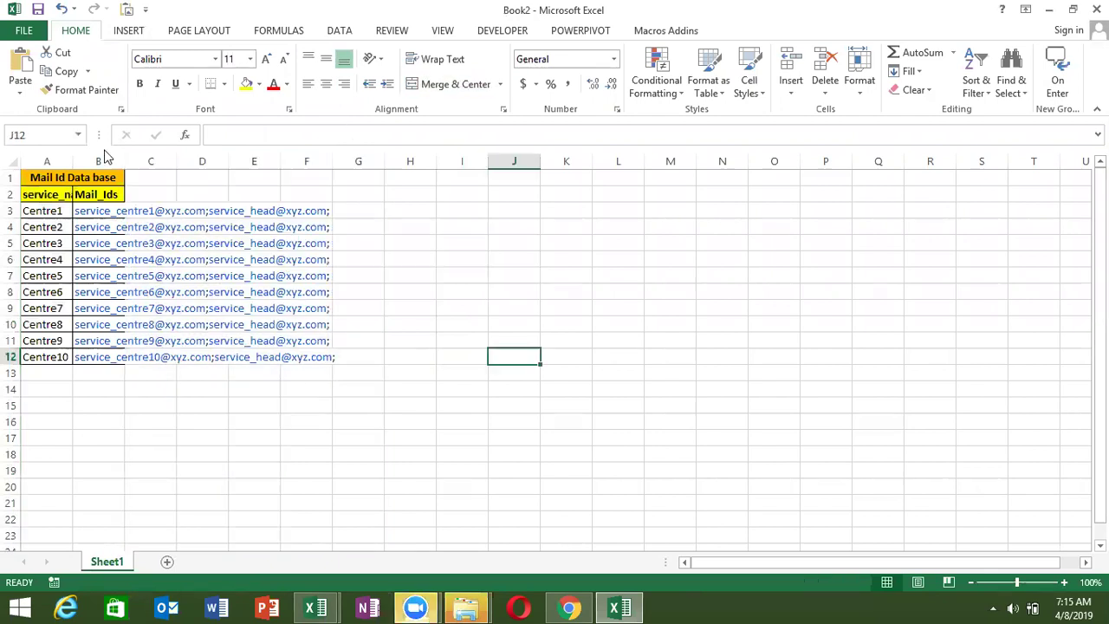
{"action": "double_click", "coordinate": [125, 161]}
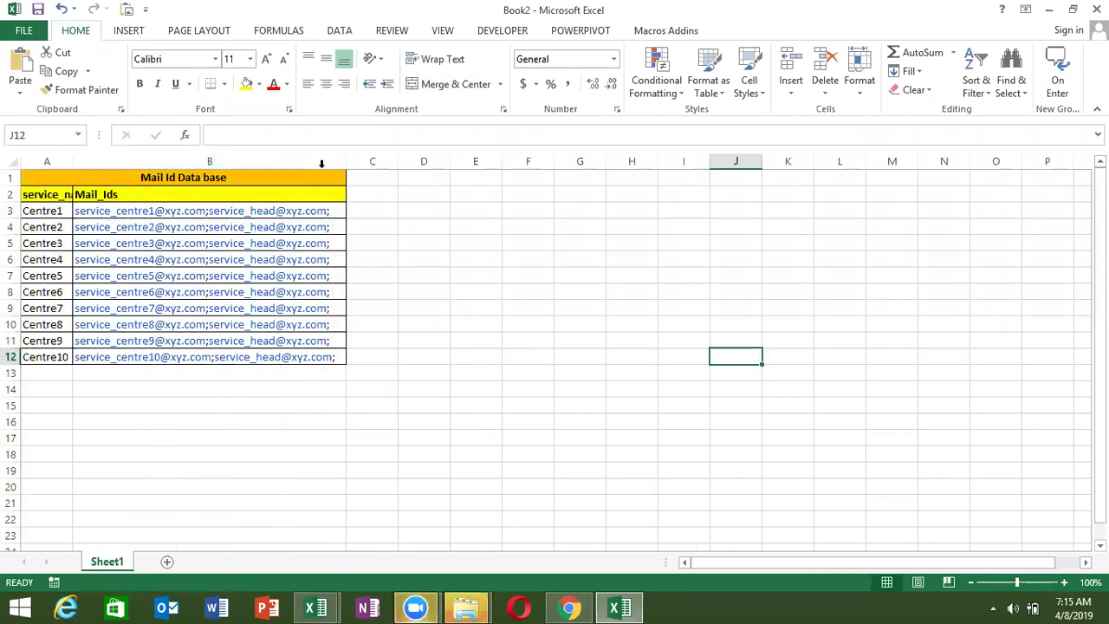
{"action": "left_click", "coordinate": [382, 211]}
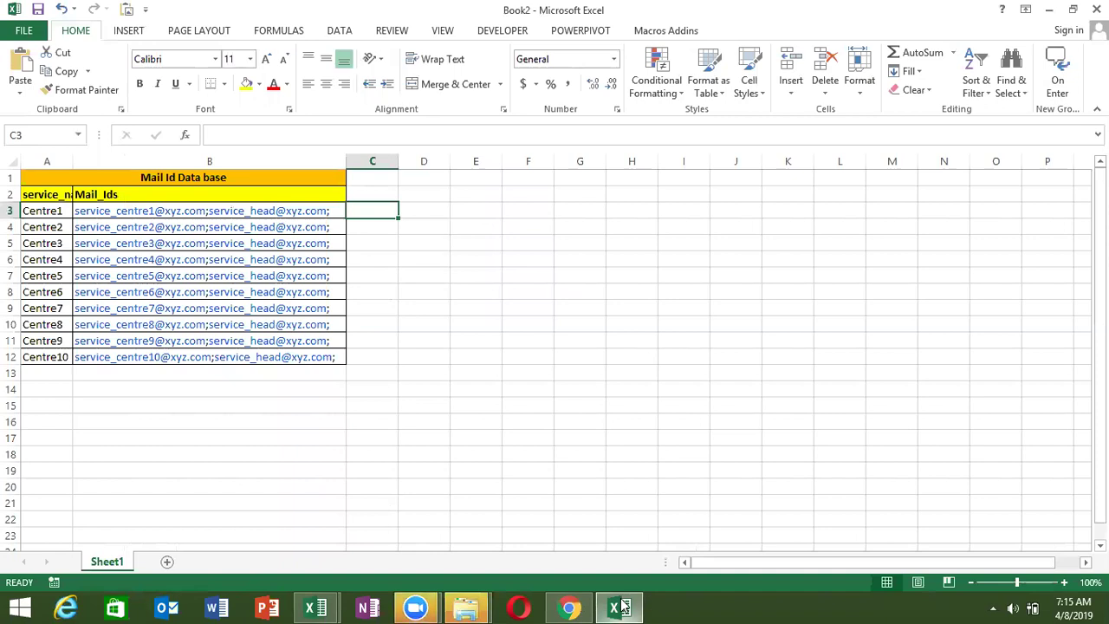
Minimize the Excel window and bring it back
{"action": "mouse_move", "coordinate": [623, 608]}
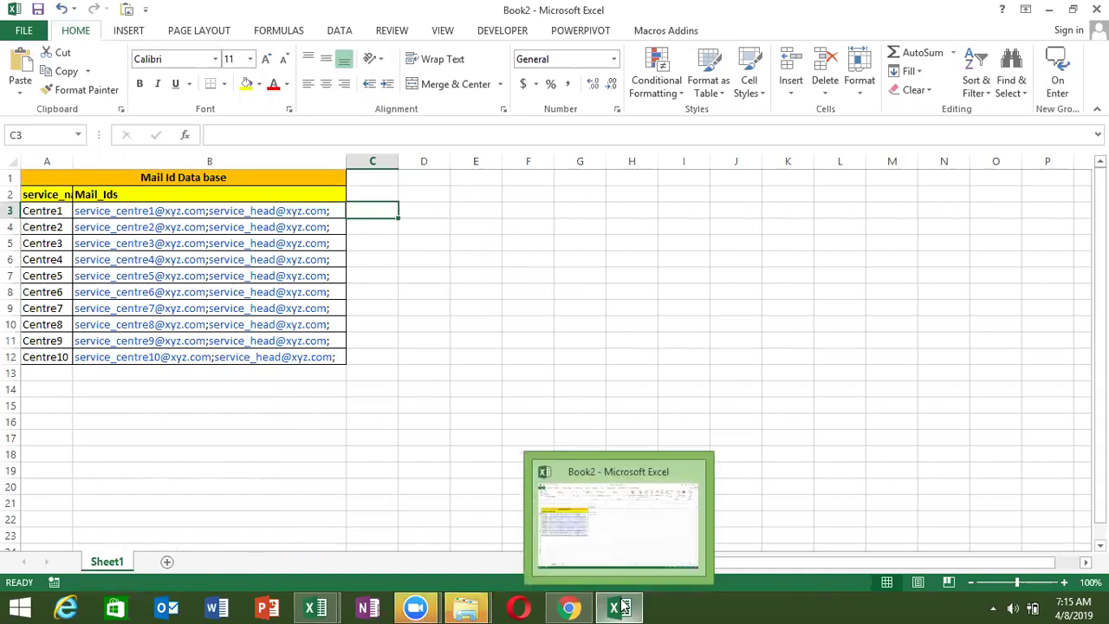
{"action": "left_click", "coordinate": [623, 608]}
{"action": "left_click", "coordinate": [637, 511]}
{"action": "left_click", "coordinate": [637, 512]}
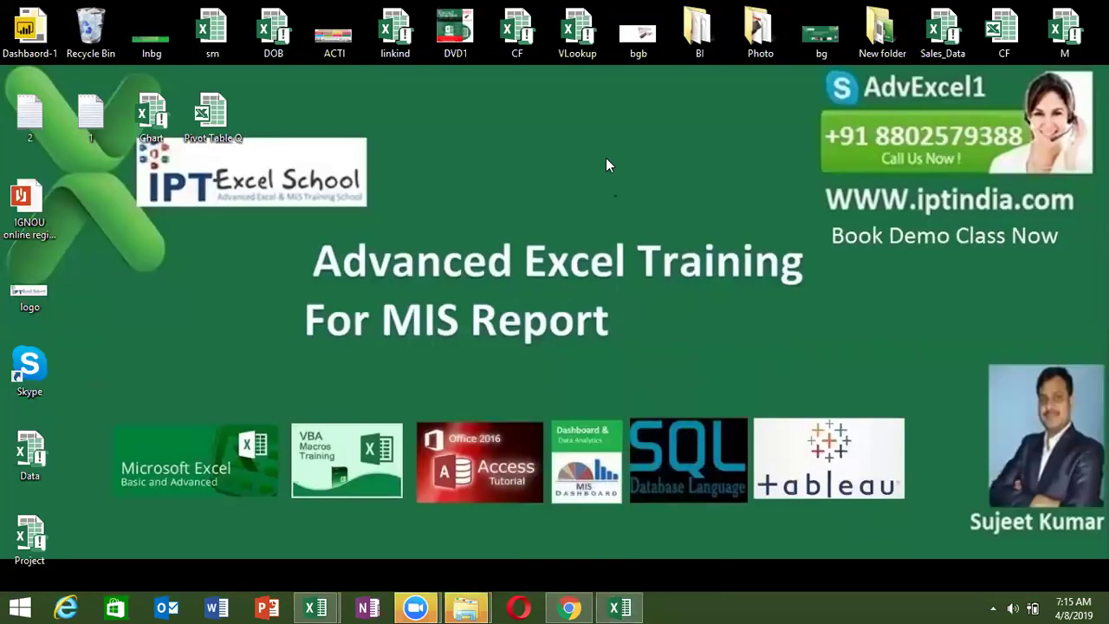
{"action": "key", "text": "alt+Tab"}
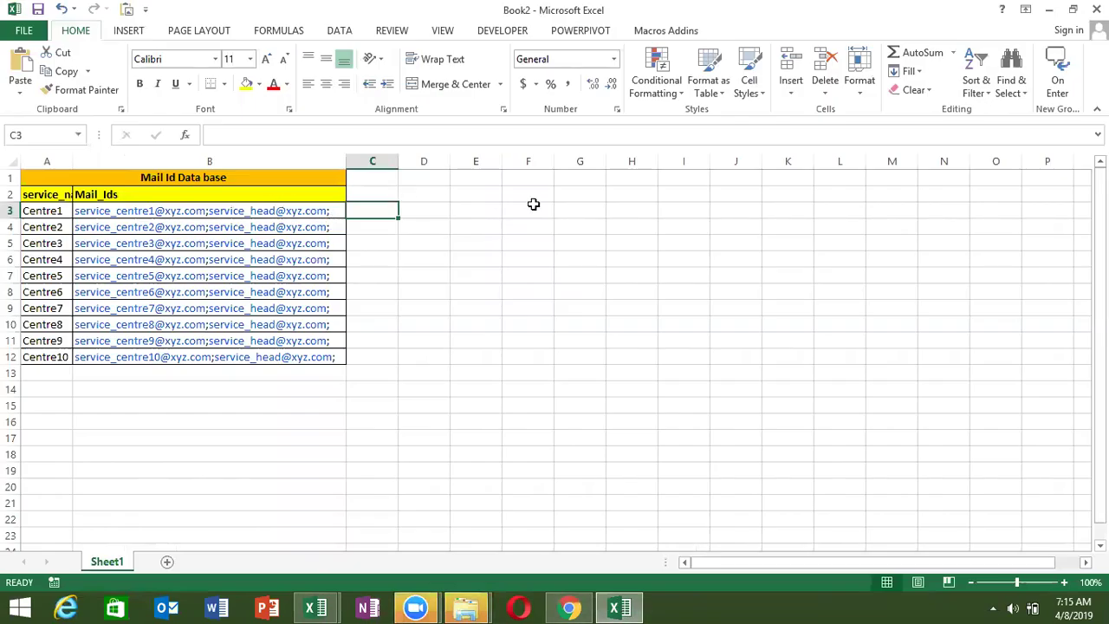
Check Centre1's mail IDs in B3 and begin a formula with = in C3
{"action": "key", "text": "Left"}
{"action": "key", "text": "Left"}
{"action": "key", "text": "Right"}
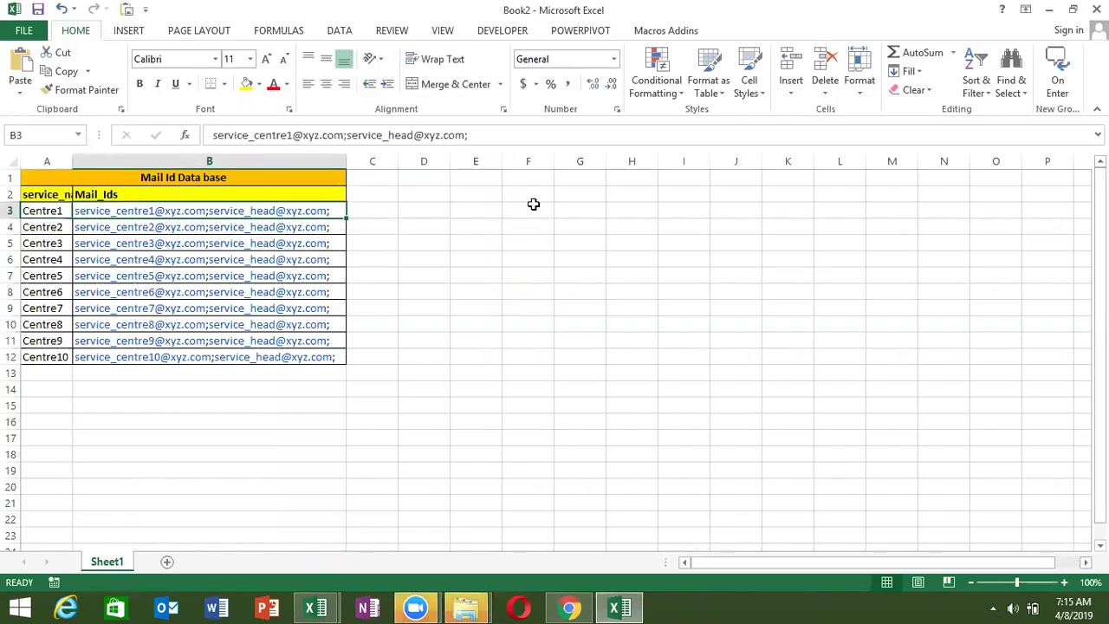
{"action": "key", "text": "Right"}
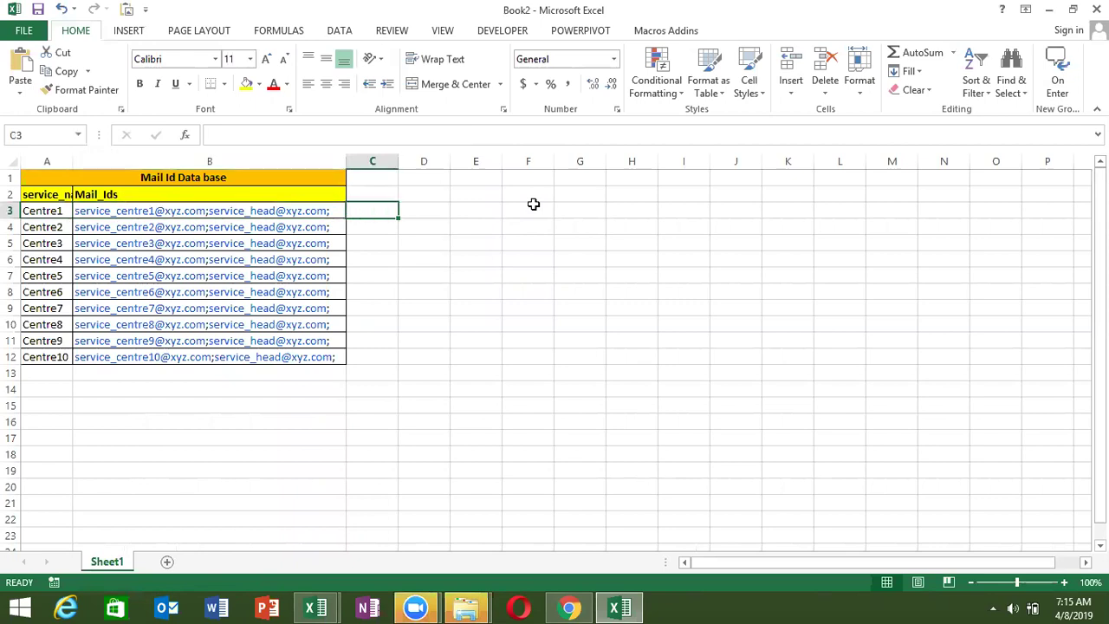
{"action": "type", "text": "="}
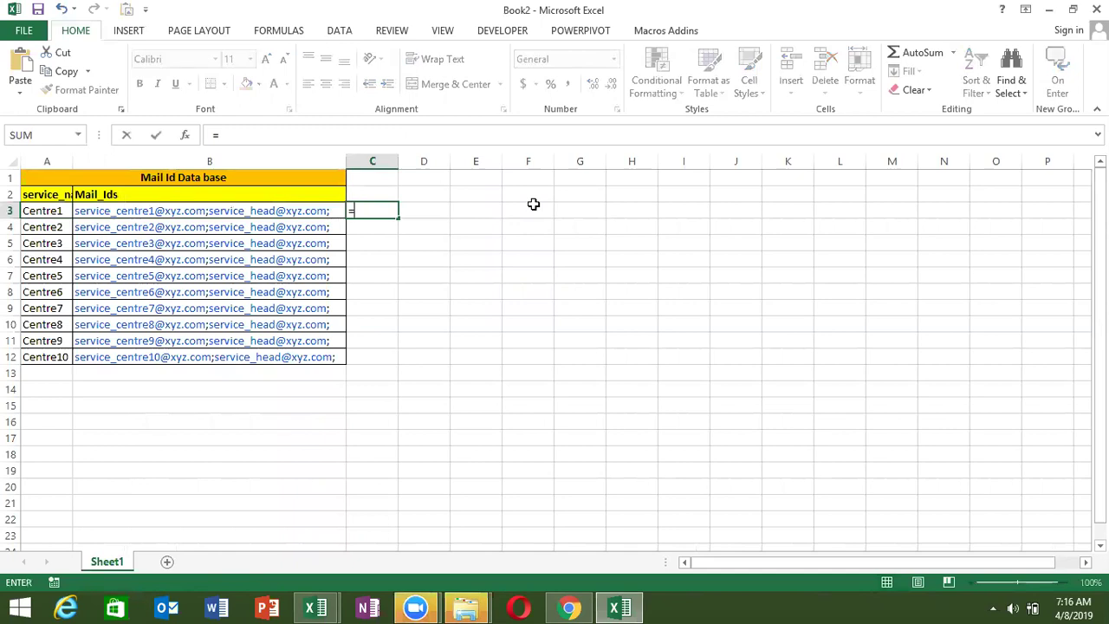
Enter =FIND(";",B3,1) in C3, returning 24 as the first semicolon position
{"action": "type", "text": "fin"}
{"action": "key", "text": "Tab"}
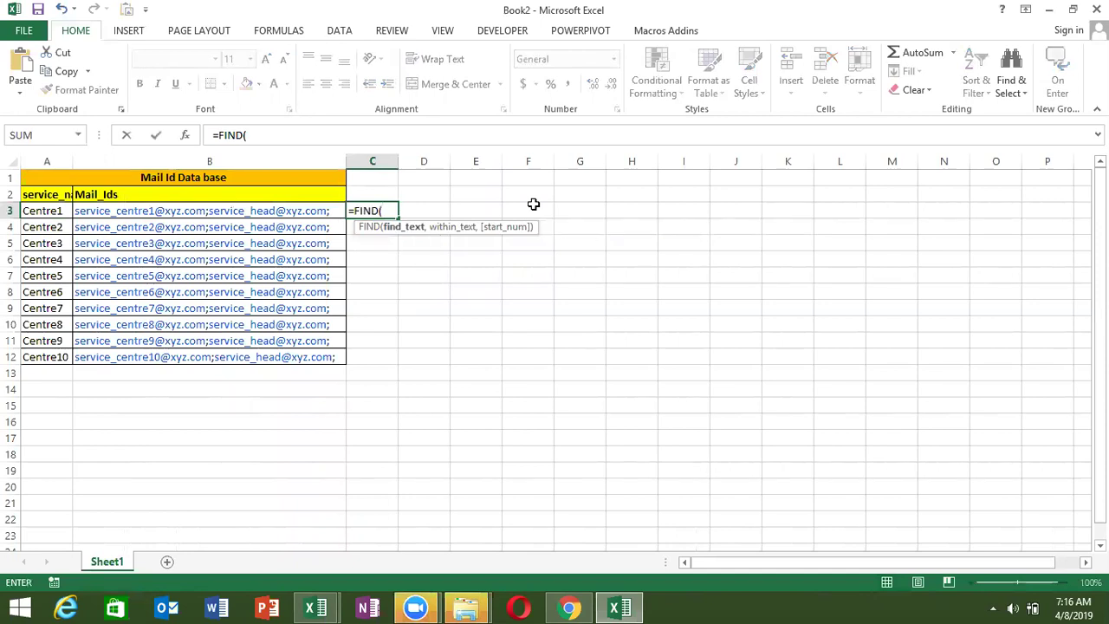
{"action": "type", "text": "\""}
{"action": "type", "text": ","}
{"action": "key", "text": "Left"}
{"action": "key", "text": "Down"}
{"action": "key", "text": "Up"}
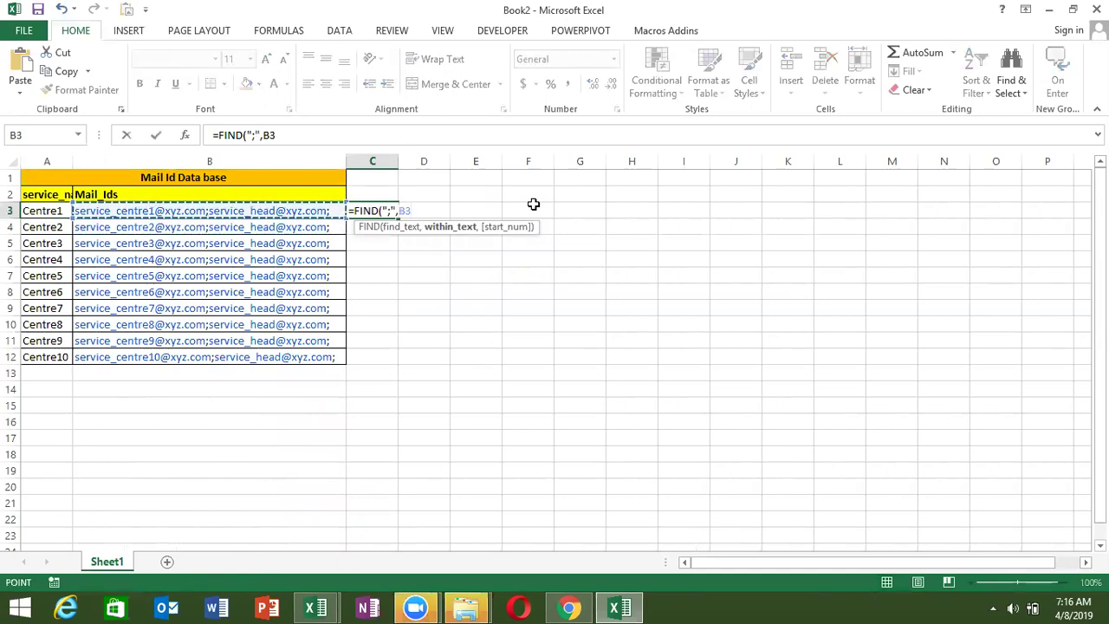
{"action": "type", "text": ","}
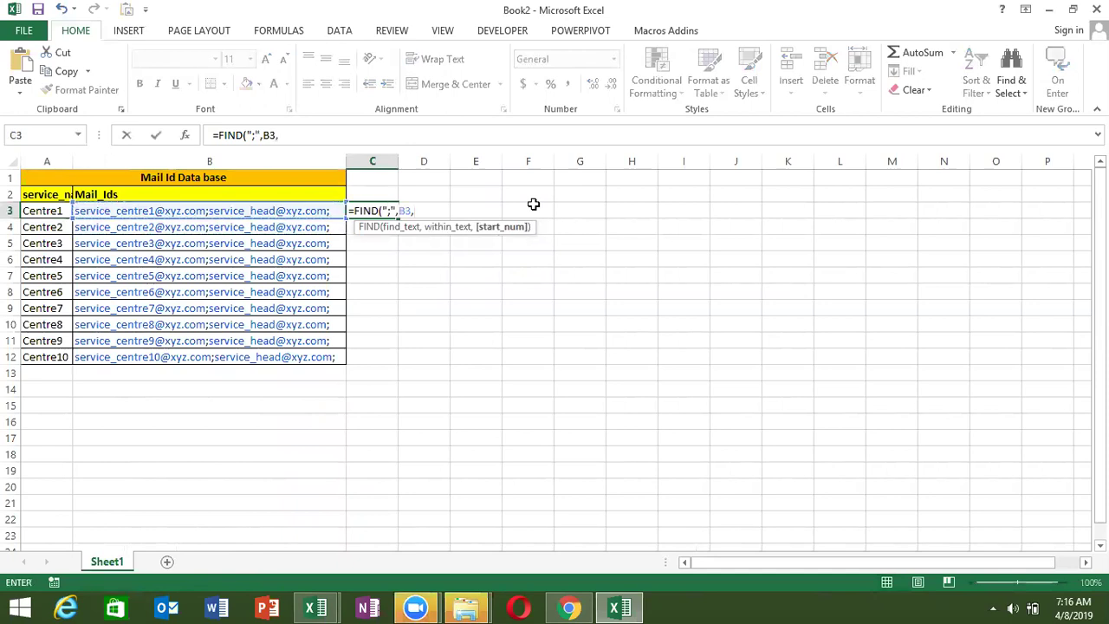
{"action": "type", "text": "1"}
{"action": "key", "text": "Return"}
{"action": "key", "text": "Up"}
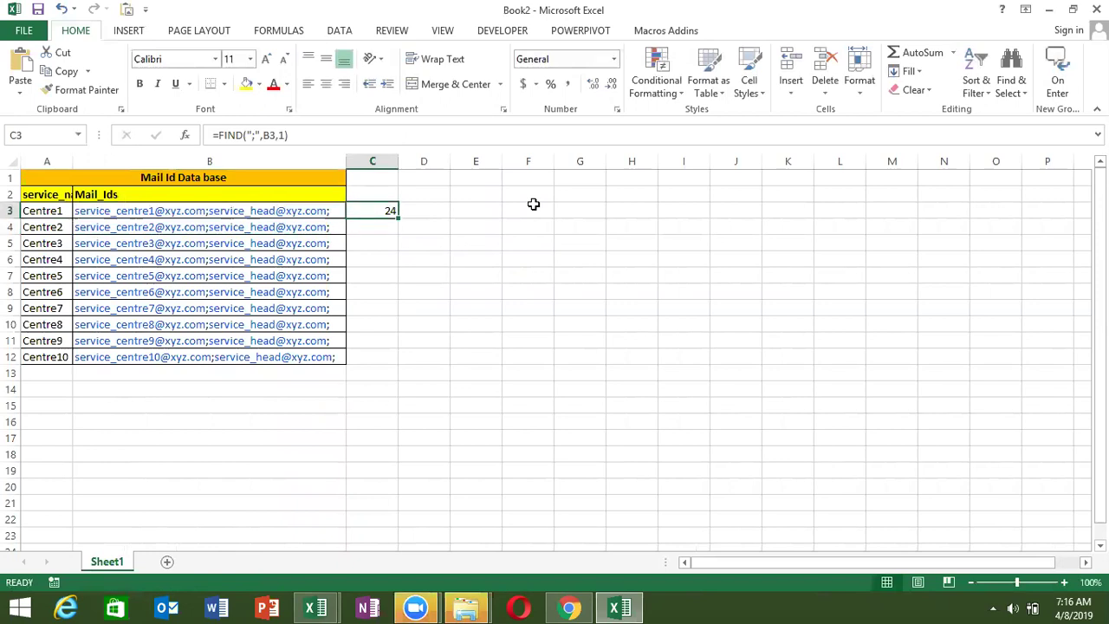
{"action": "key", "text": "Right"}
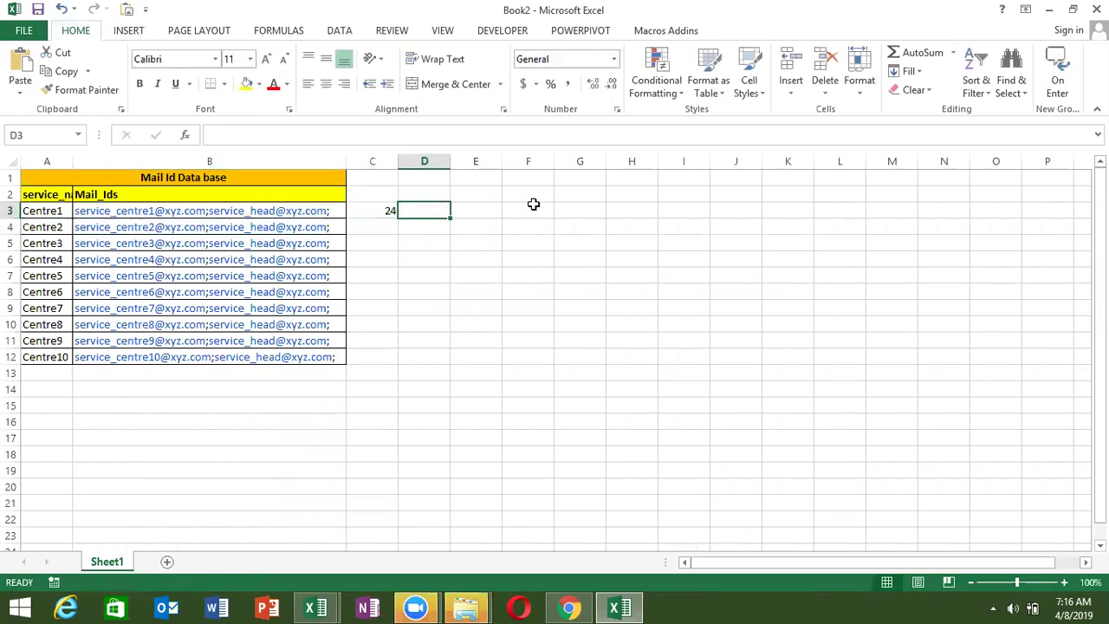
Enter =LEFT(B3,C3-1) in D3 to extract Centre1's first mail ID
{"action": "type", "text": "=le"}
{"action": "key", "text": "Tab"}
{"action": "key", "text": "Left"}
{"action": "key", "text": "Left"}
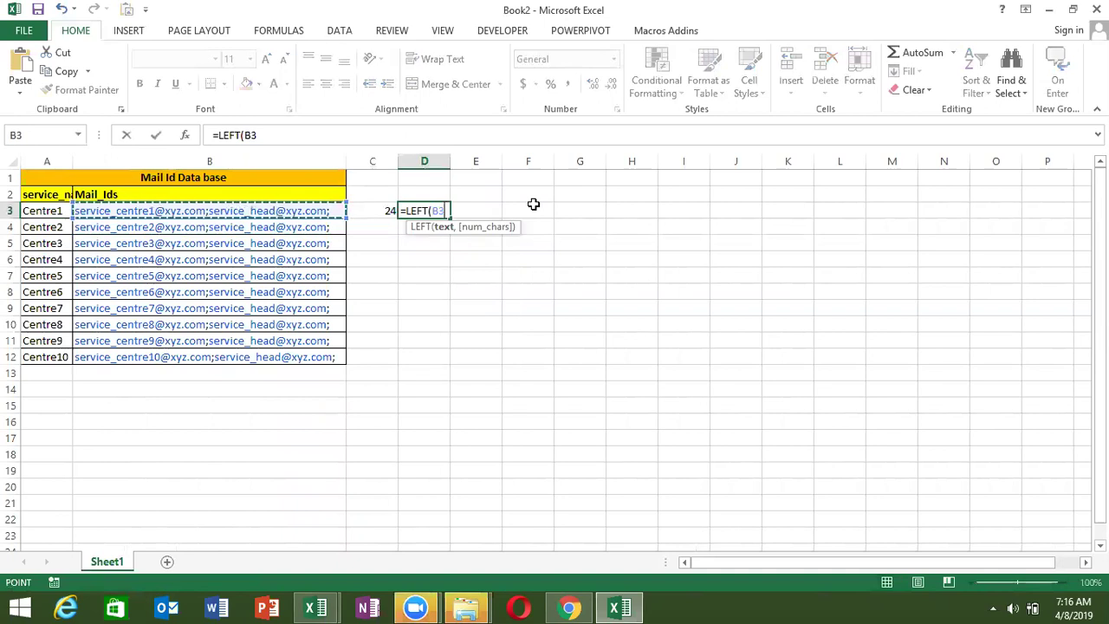
{"action": "type", "text": ","}
{"action": "key", "text": "Left"}
{"action": "type", "text": "-1"}
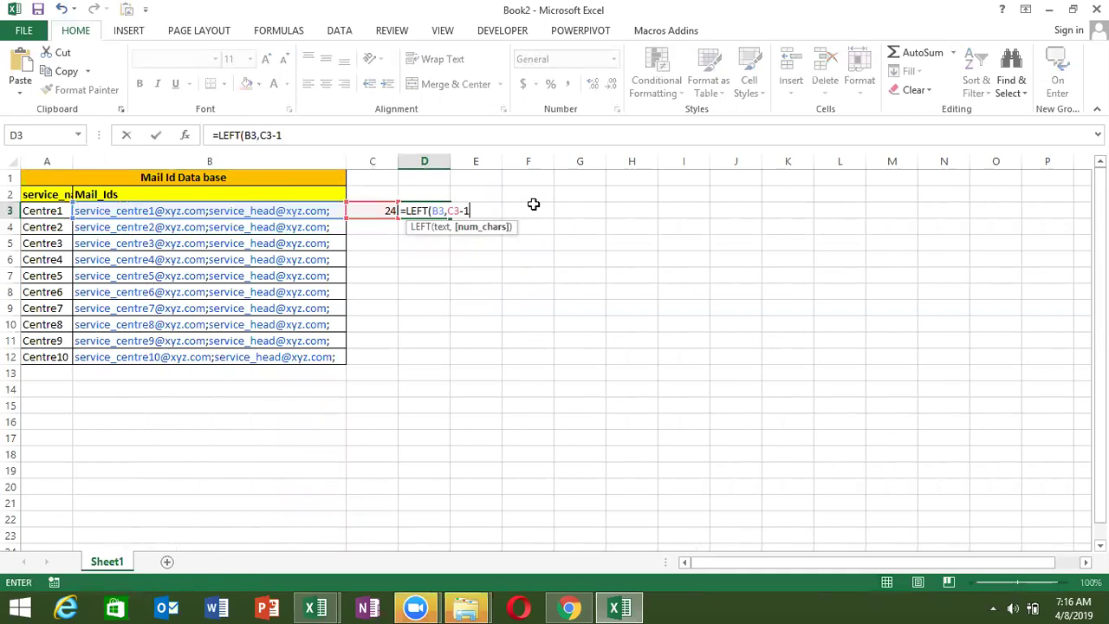
{"action": "key", "text": "Return"}
{"action": "key", "text": "Left"}
Fill the FIND formula down C3:C12 and the LEFT formula down D3:D12
{"action": "key", "text": "ctrl+Down"}
{"action": "key", "text": "Right"}
{"action": "key", "text": "ctrl+shift+Up"}
{"action": "key", "text": "ctrl+d"}
{"action": "key", "text": "Right"}
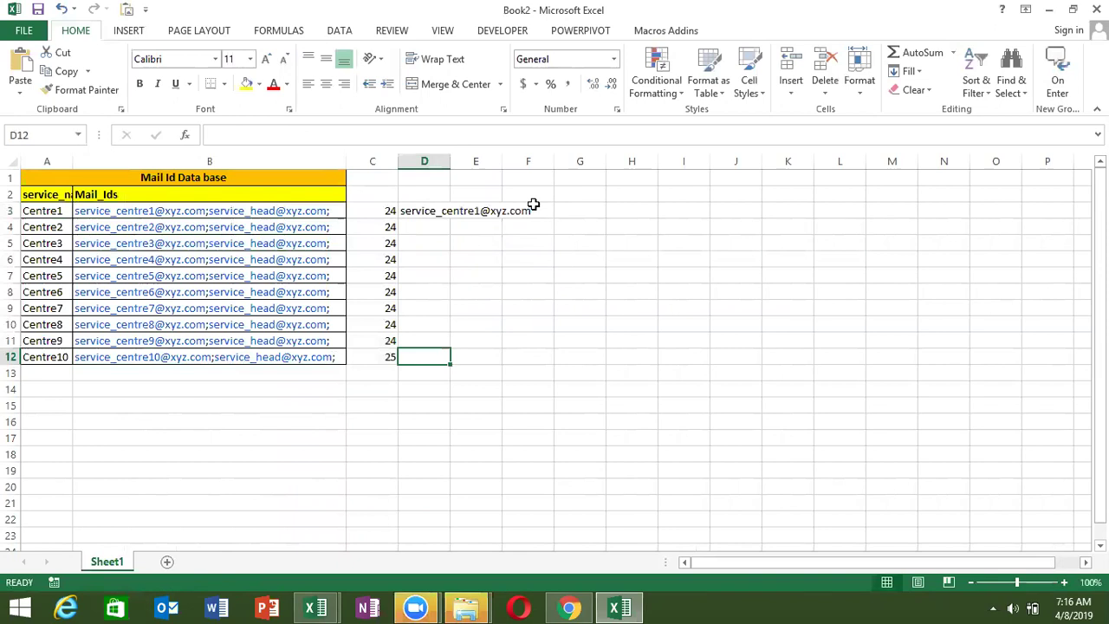
{"action": "key", "text": "ctrl+shift+Up"}
{"action": "key", "text": "ctrl+d"}
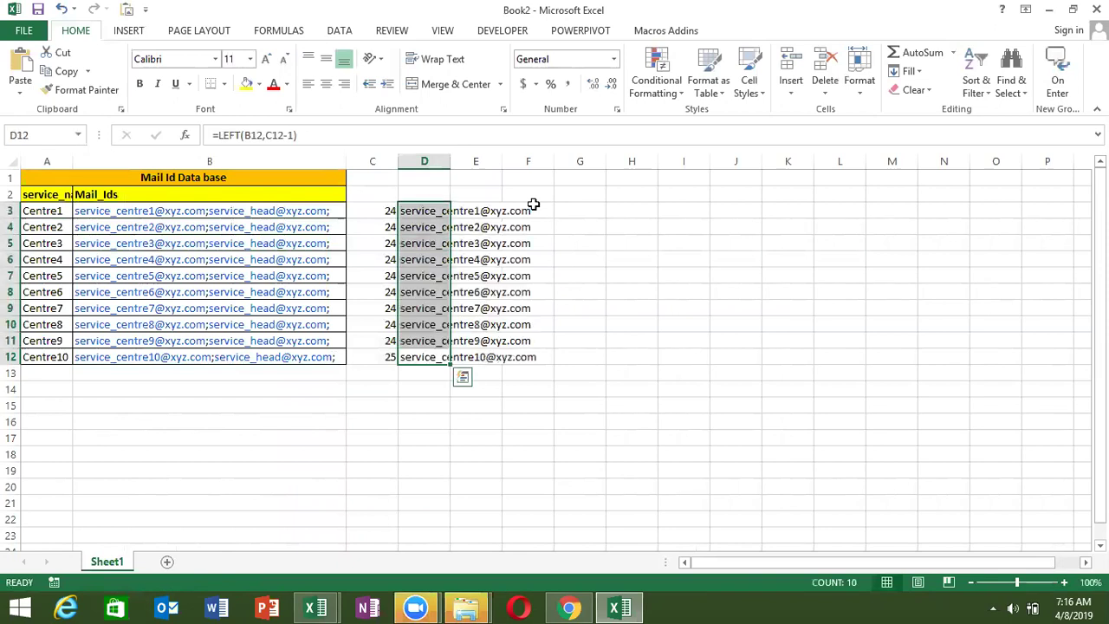
Review the extracted addresses in column D and autofit the column to fit them
{"action": "key", "text": "Up"}
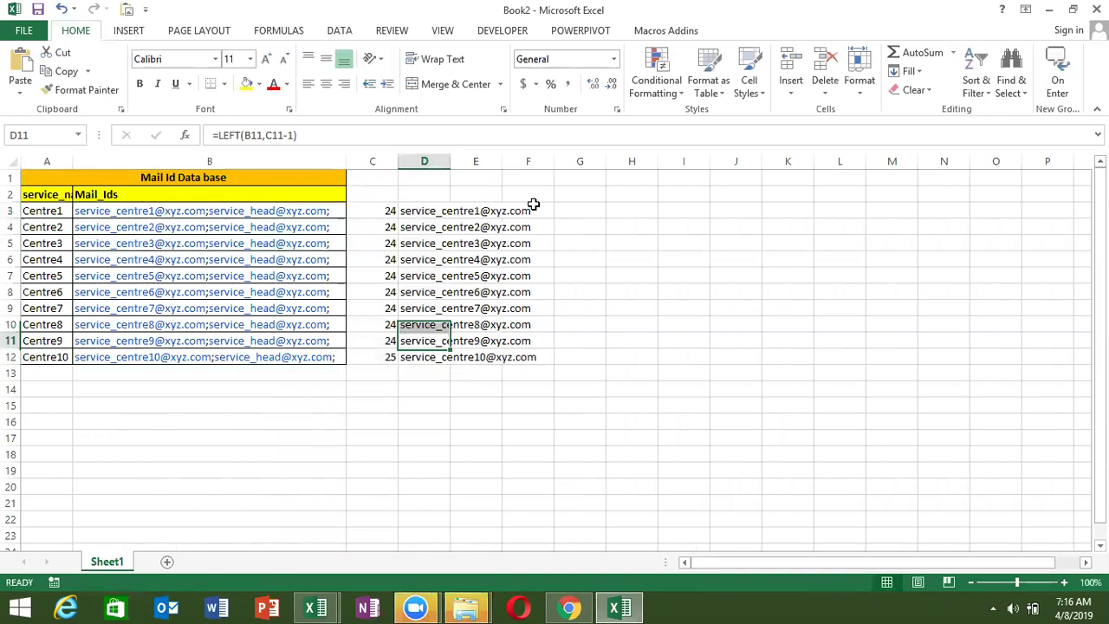
{"action": "key", "text": "Up"}
{"action": "key", "text": "ctrl+Up"}
{"action": "key", "text": "Down"}
{"action": "key", "text": "Down"}
{"action": "key", "text": "Down"}
{"action": "key", "text": "Down"}
{"action": "key", "text": "Down"}
{"action": "key", "text": "Down"}
{"action": "key", "text": "Down"}
{"action": "key", "text": "Down"}
{"action": "key", "text": "Down"}
{"action": "key", "text": "Up"}
{"action": "key", "text": "Up"}
{"action": "key", "text": "Up"}
{"action": "key", "text": "Up"}
{"action": "key", "text": "Up"}
{"action": "key", "text": "Up"}
{"action": "key", "text": "Up"}
{"action": "key", "text": "Up"}
{"action": "key", "text": "Down"}
{"action": "key", "text": "Down"}
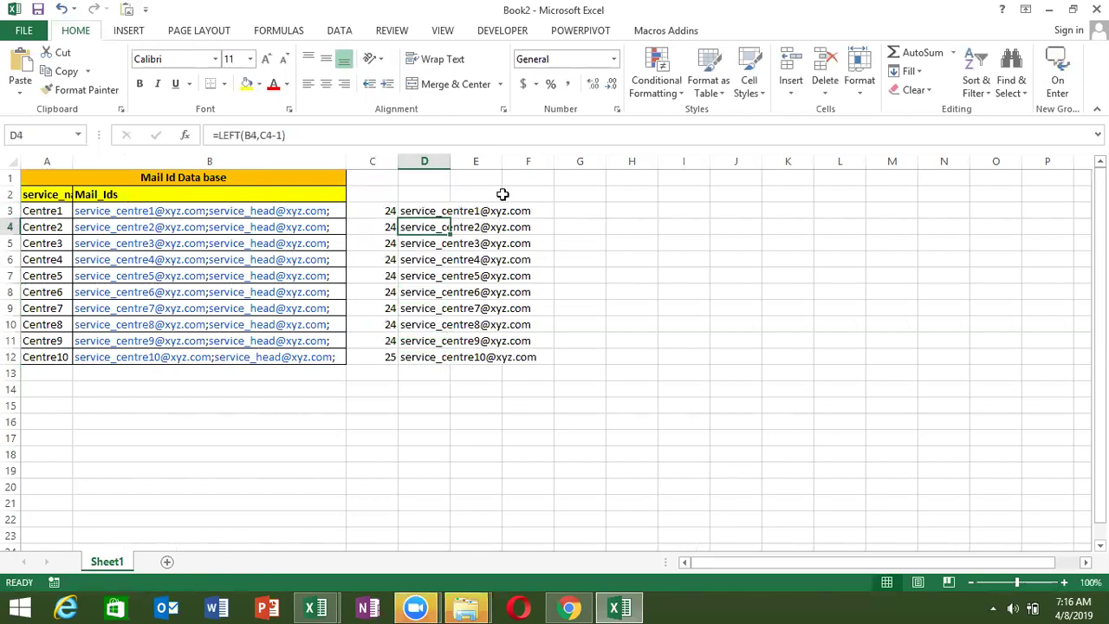
{"action": "double_click", "coordinate": [449, 160]}
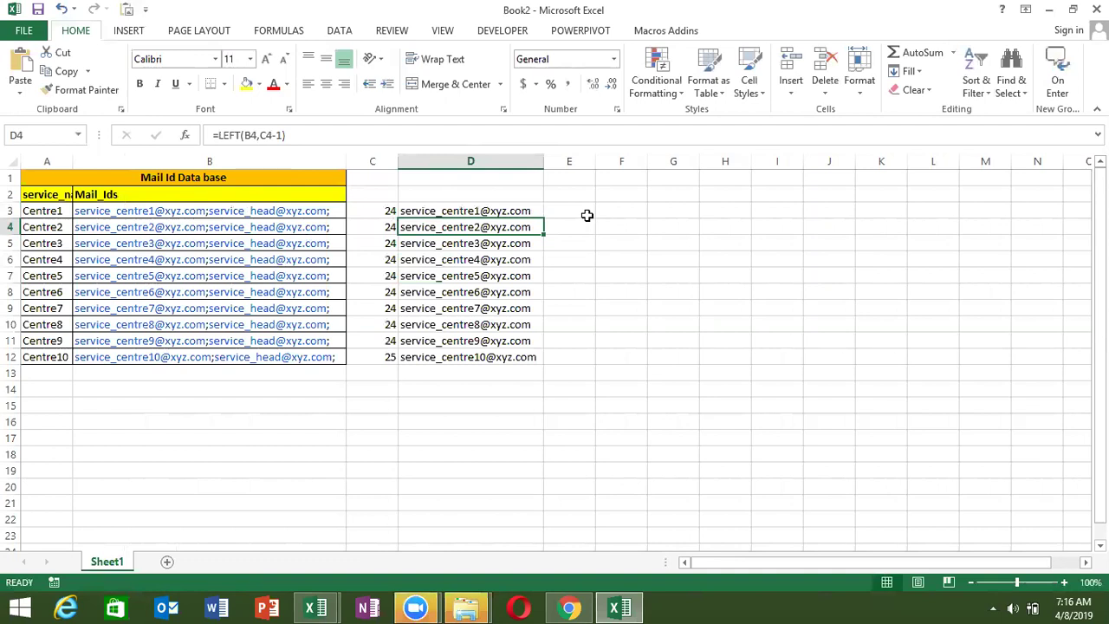
{"action": "left_click", "coordinate": [587, 215]}
{"action": "type", "text": "="}
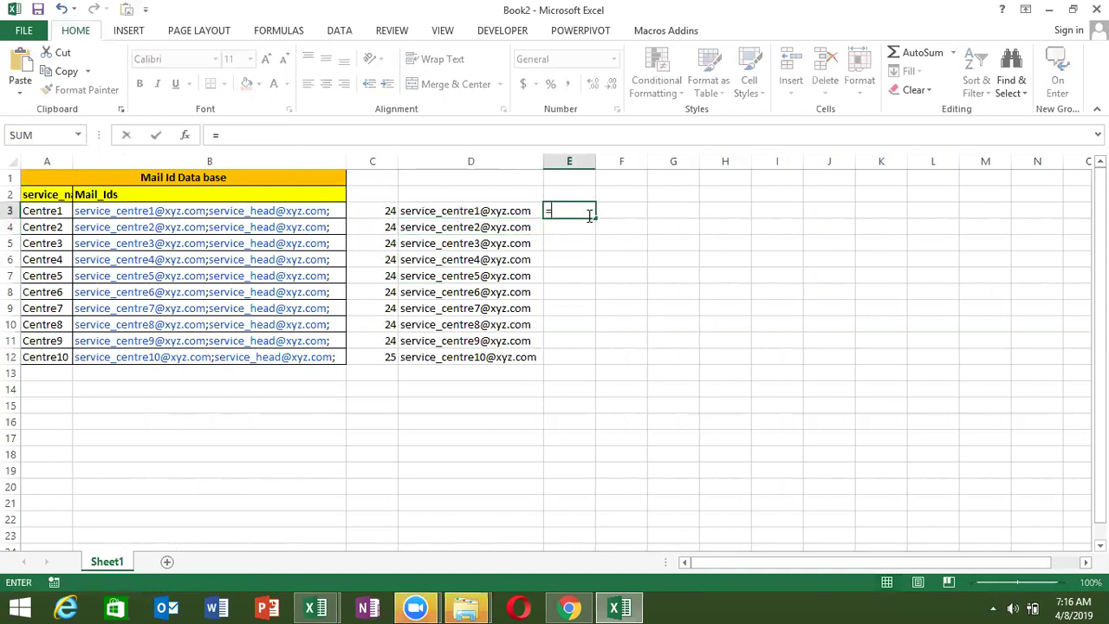
{"action": "type", "text": "sub"}
{"action": "key", "text": "Tab"}
{"action": "key", "text": "Left"}
{"action": "key", "text": "Left"}
{"action": "key", "text": "Left"}
{"action": "type", "text": ","}
{"action": "key", "text": "Left"}
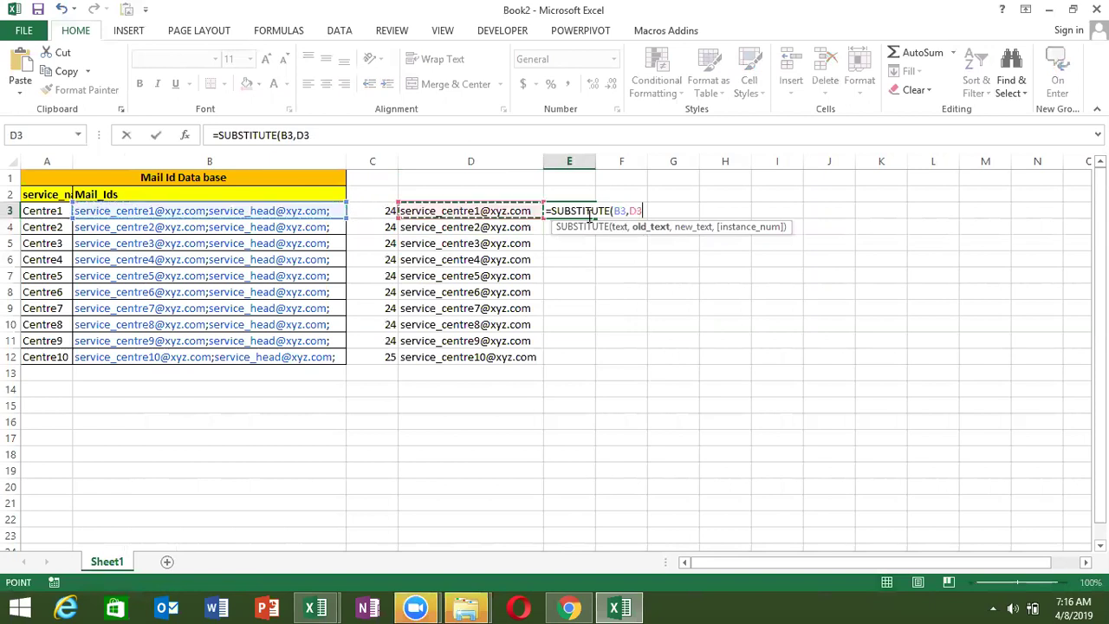
{"action": "type", "text": ",\"\""}
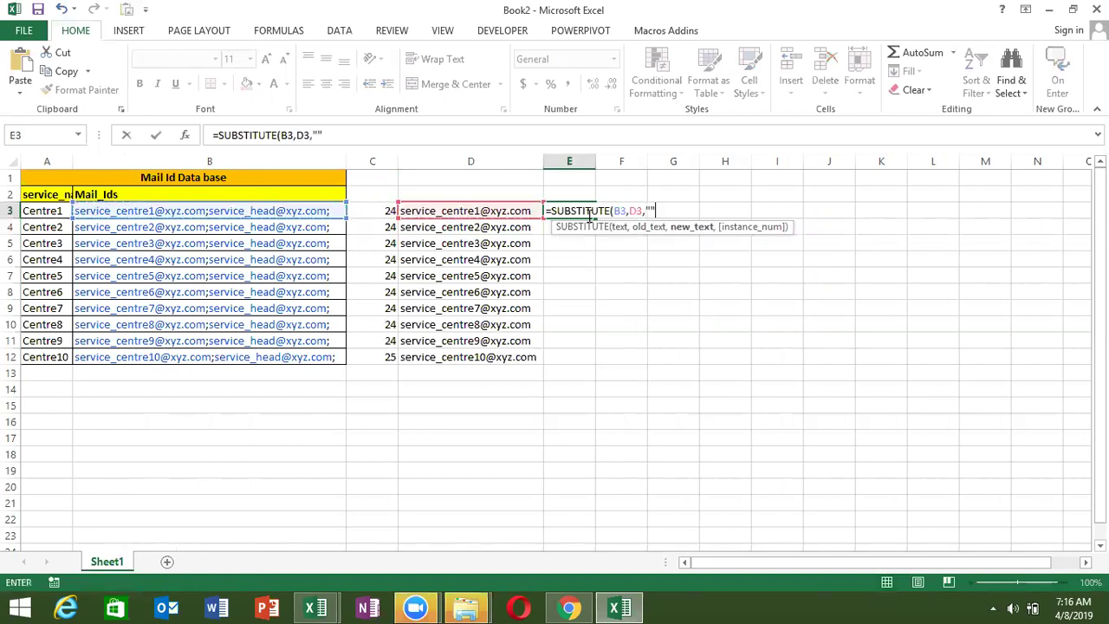
{"action": "key", "text": "Return"}
{"action": "key", "text": "Up"}
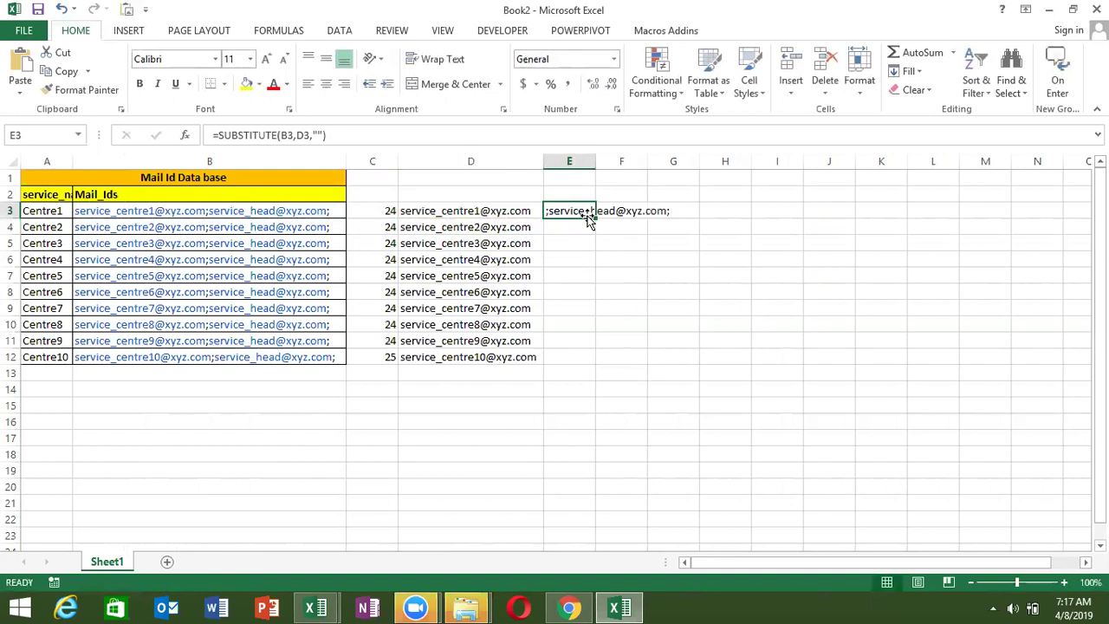
{"action": "double_click", "coordinate": [596, 219]}
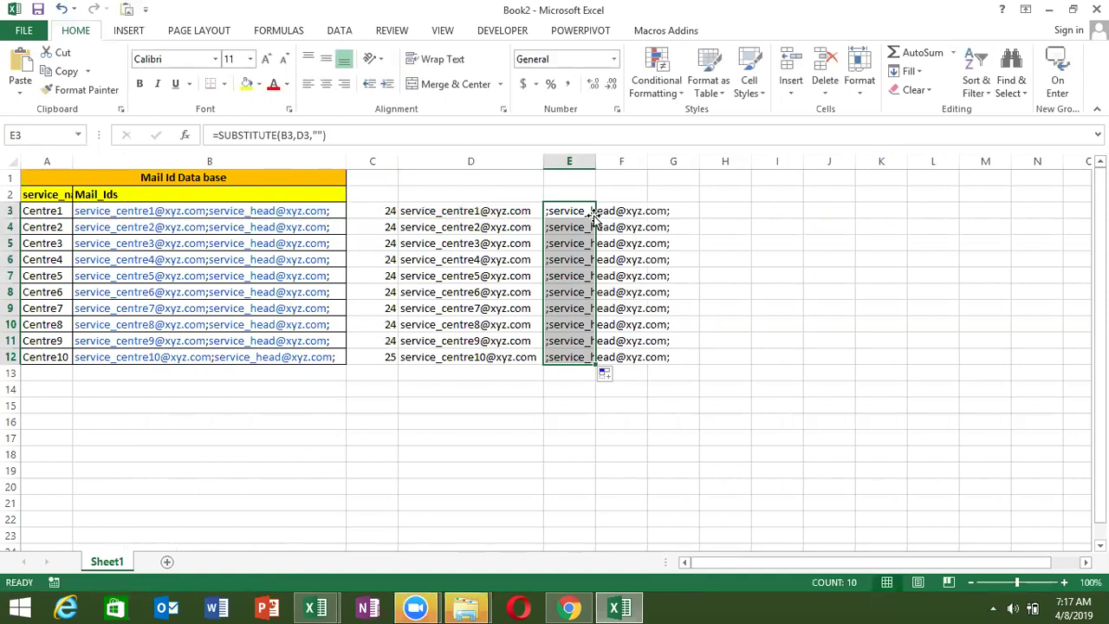
{"action": "key", "text": "Delete"}
Copy the ten mail ID strings in B3:B12 and paste them into A1 of a new Sheet2
{"action": "key", "text": "Left"}
{"action": "key", "text": "Left"}
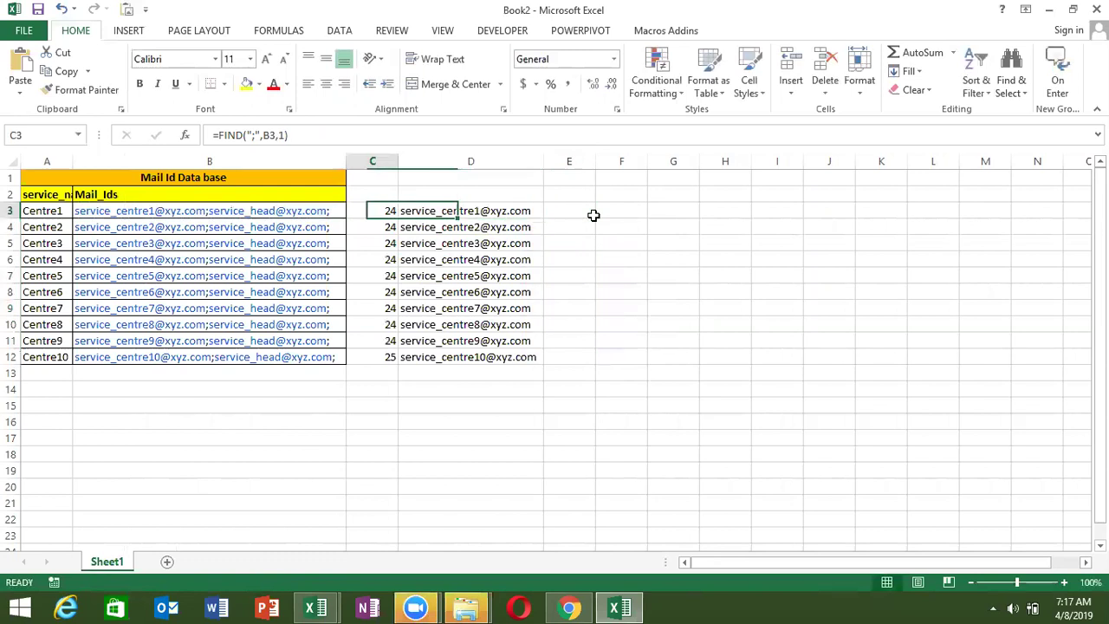
{"action": "key", "text": "Left"}
{"action": "key", "text": "shift+Down"}
{"action": "key", "text": "shift+Down"}
{"action": "key", "text": "shift+Down"}
{"action": "key", "text": "shift+Down"}
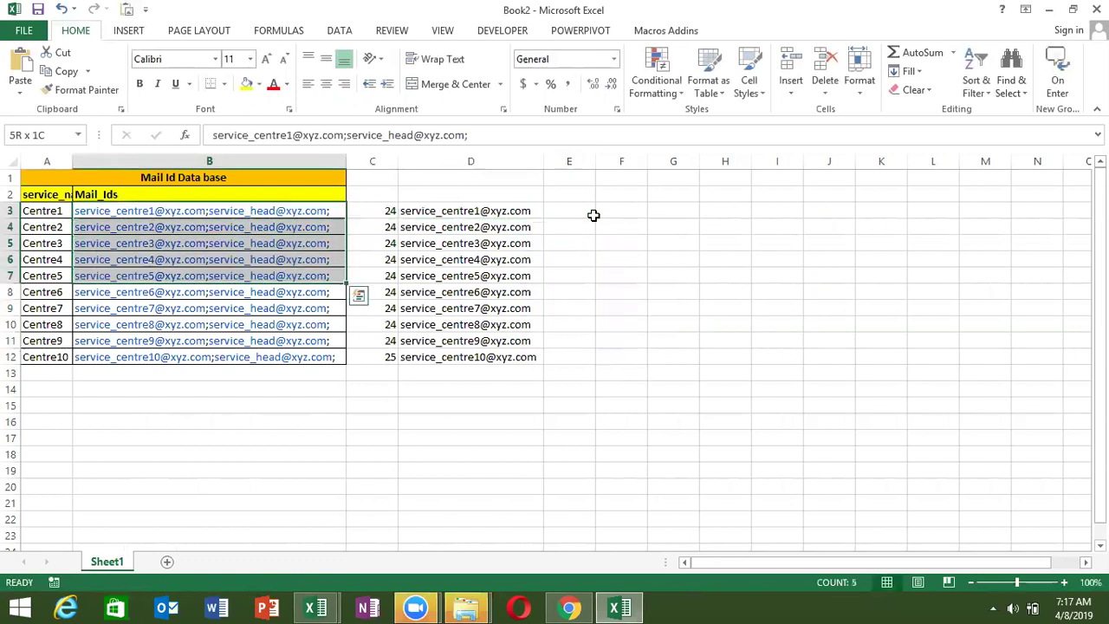
{"action": "key", "text": "ctrl+shift+Down"}
{"action": "key", "text": "ctrl+c"}
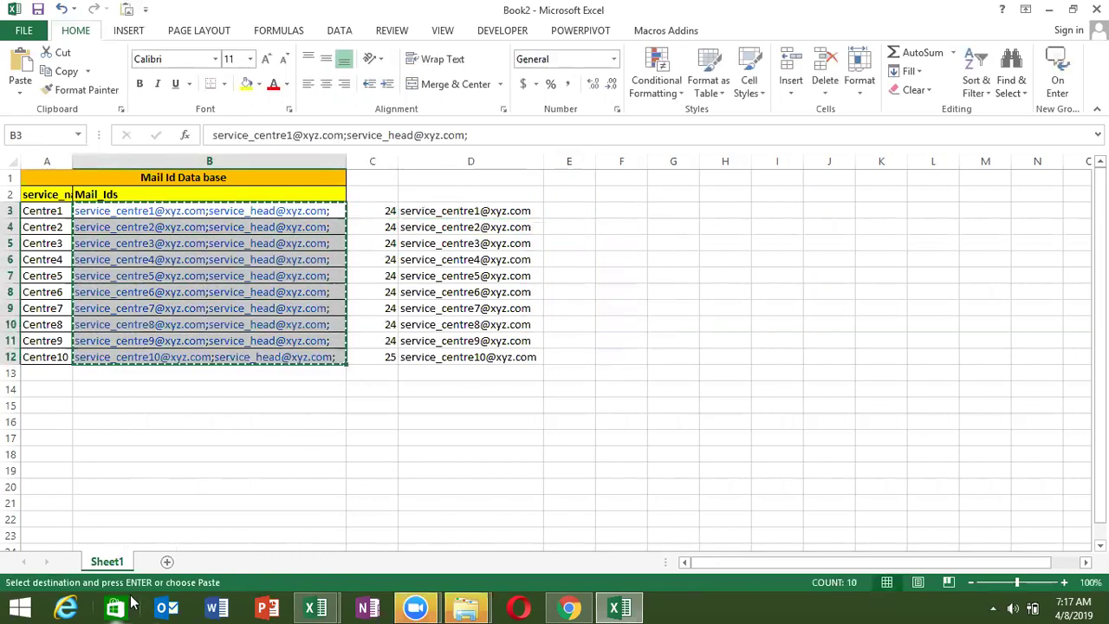
{"action": "left_click", "coordinate": [168, 563]}
{"action": "key", "text": "ctrl+v"}
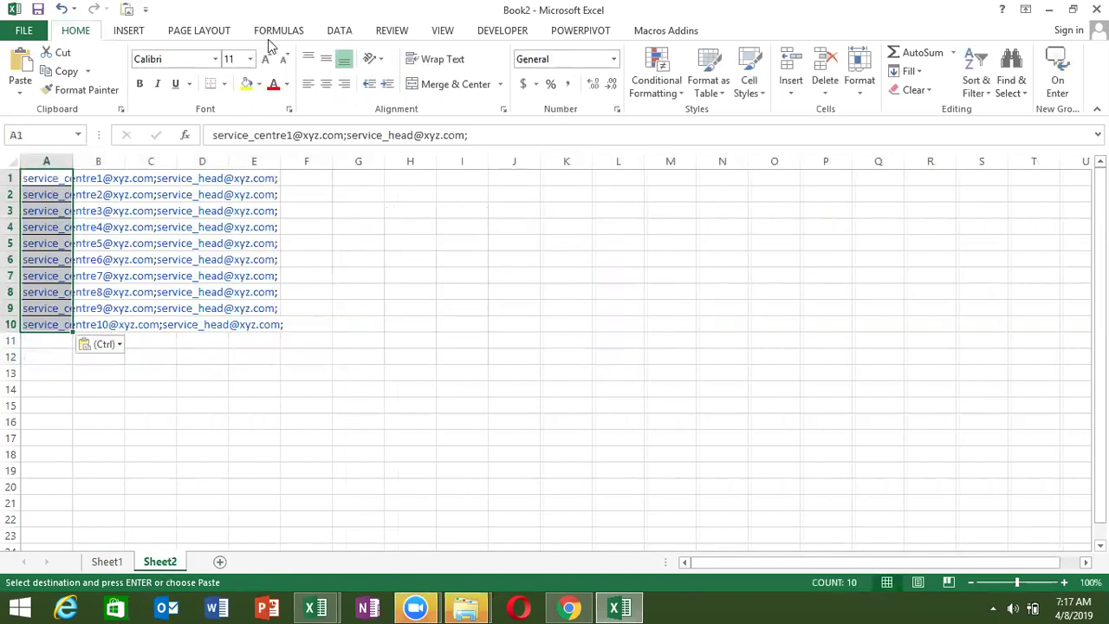
Split Sheet2's mail ID strings with Text to Columns, delimited on semicolon
{"action": "left_click", "coordinate": [340, 35]}
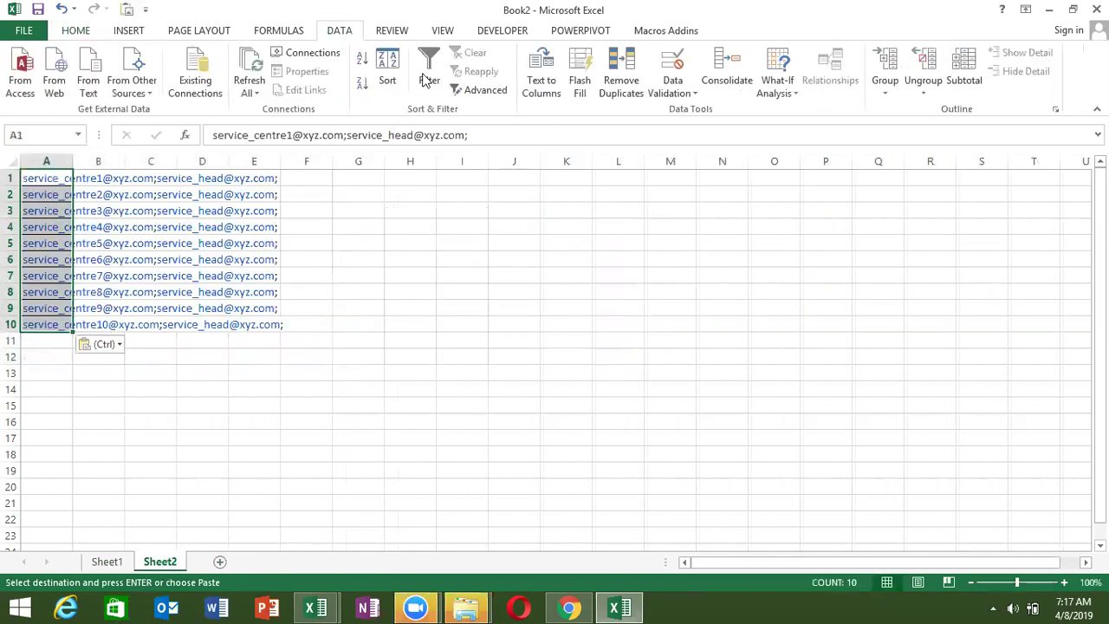
{"action": "left_click", "coordinate": [546, 97]}
{"action": "left_click", "coordinate": [513, 548]}
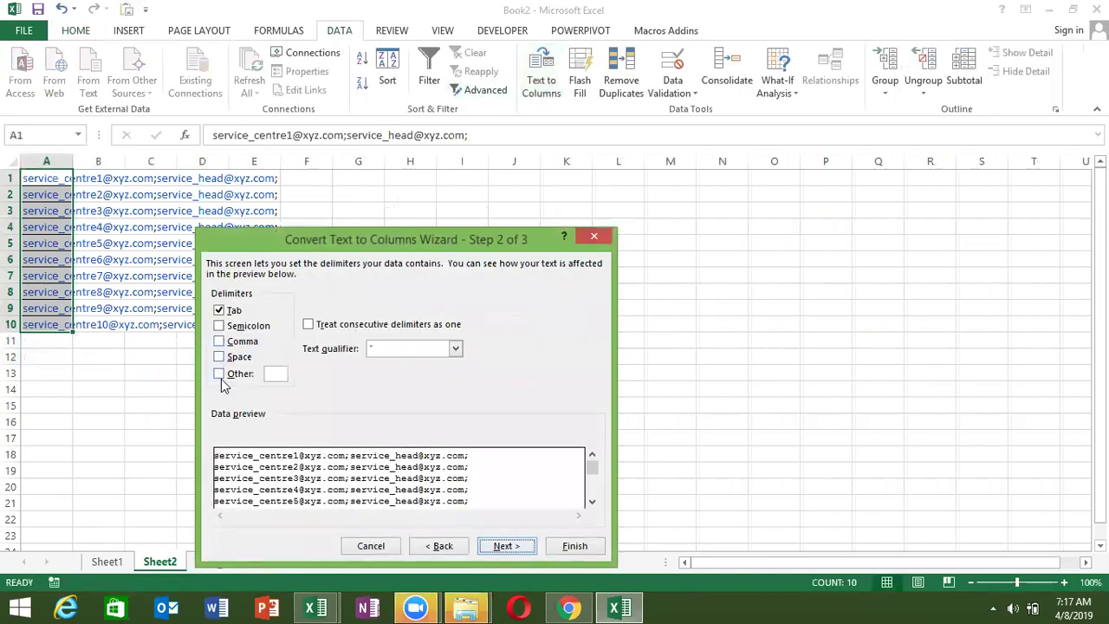
{"action": "left_click", "coordinate": [218, 375]}
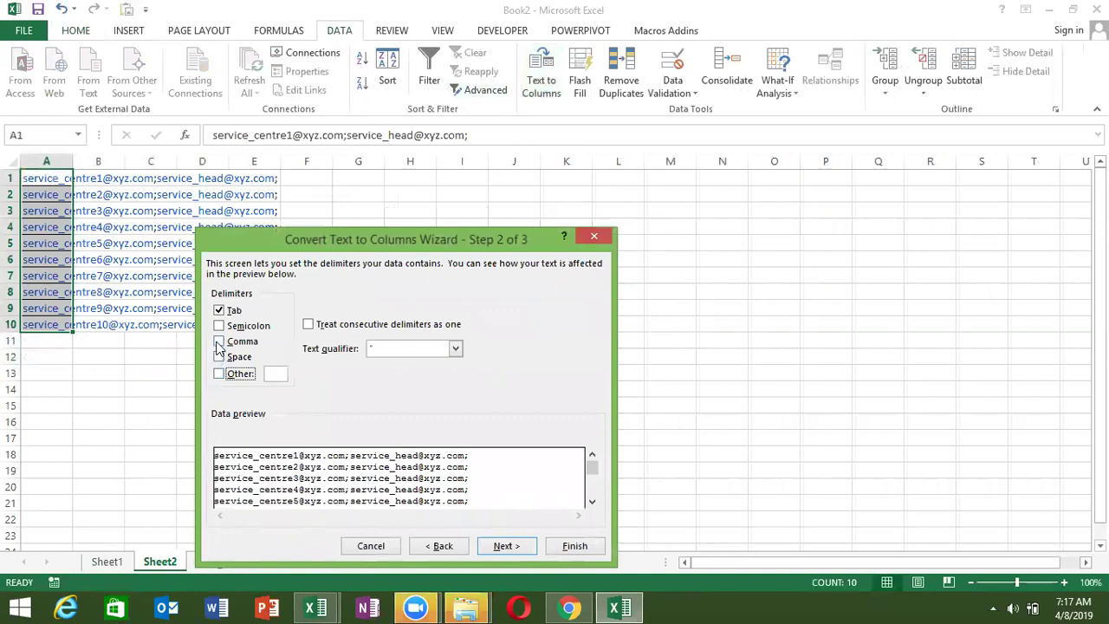
{"action": "left_click", "coordinate": [219, 332]}
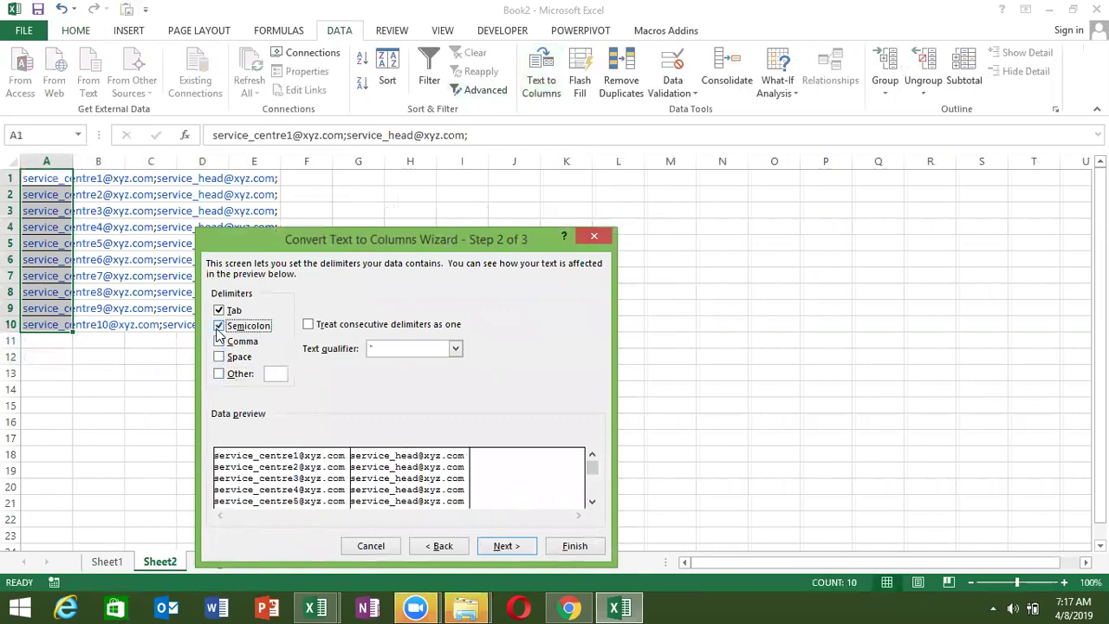
{"action": "left_click", "coordinate": [505, 546]}
{"action": "left_click", "coordinate": [572, 546]}
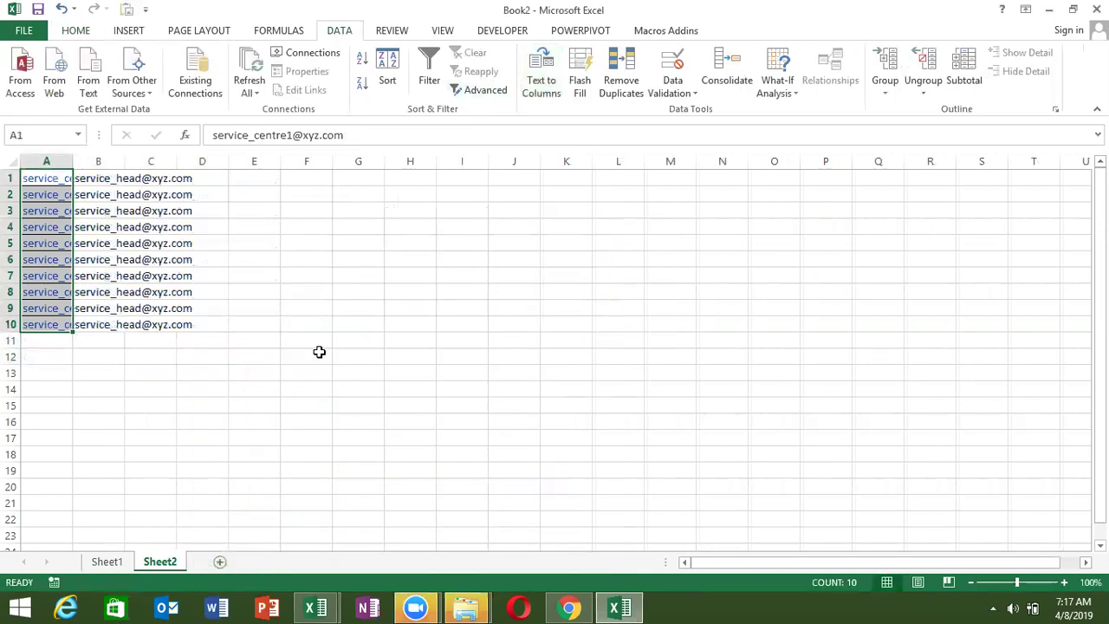
Autofit columns A and B to the split addresses and switch back to the Gmail message
{"action": "left_click", "coordinate": [320, 354]}
{"action": "left_click", "coordinate": [96, 179]}
{"action": "double_click", "coordinate": [72, 161]}
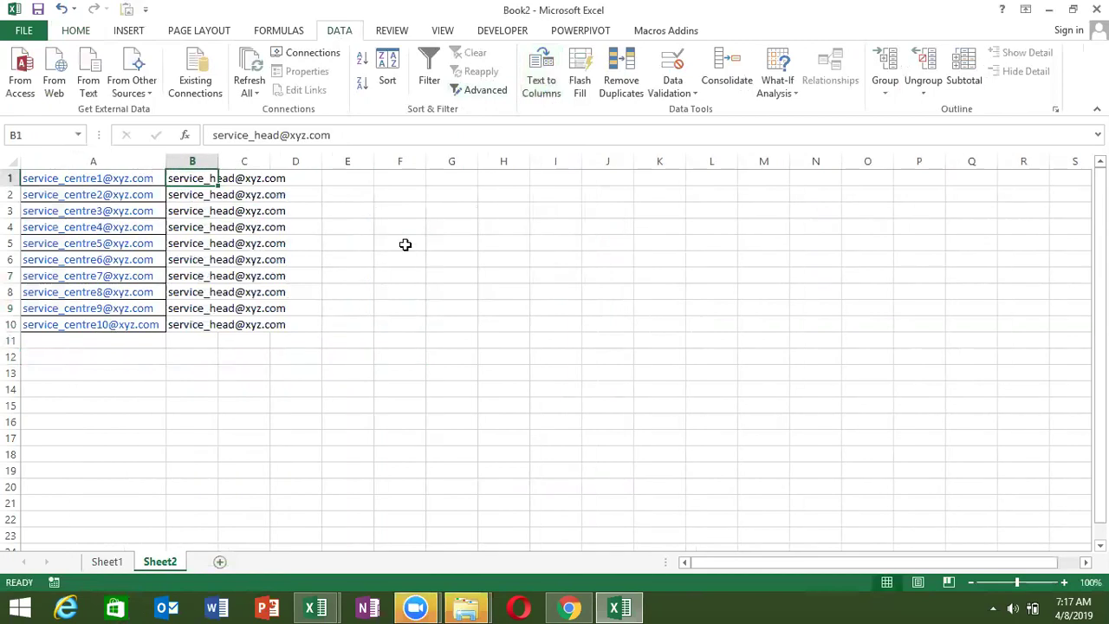
{"action": "double_click", "coordinate": [217, 161]}
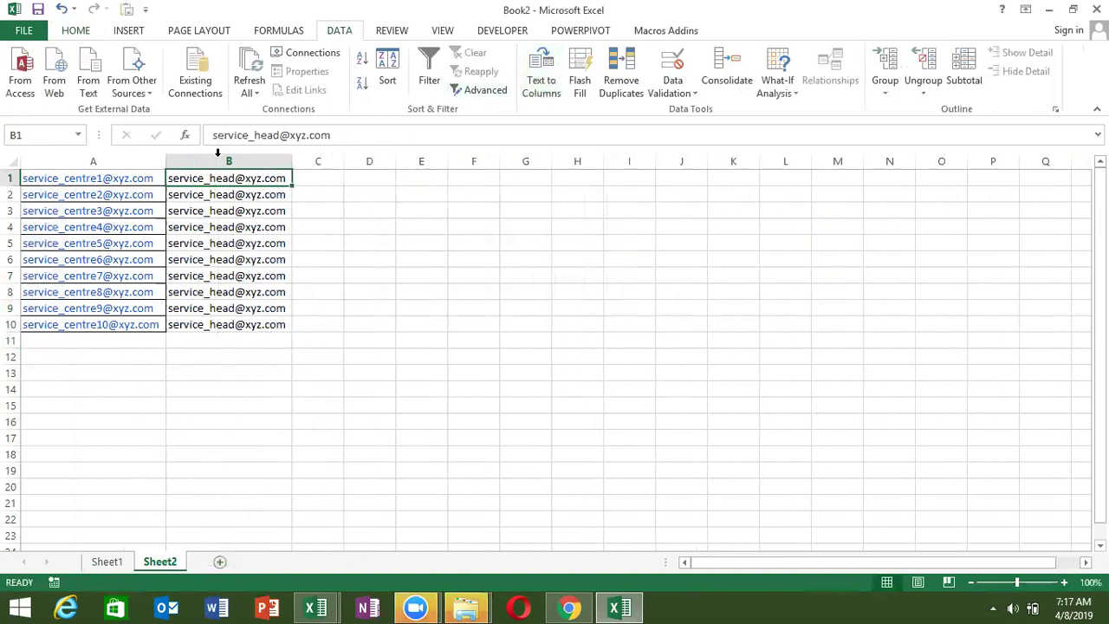
{"action": "left_click", "coordinate": [218, 153]}
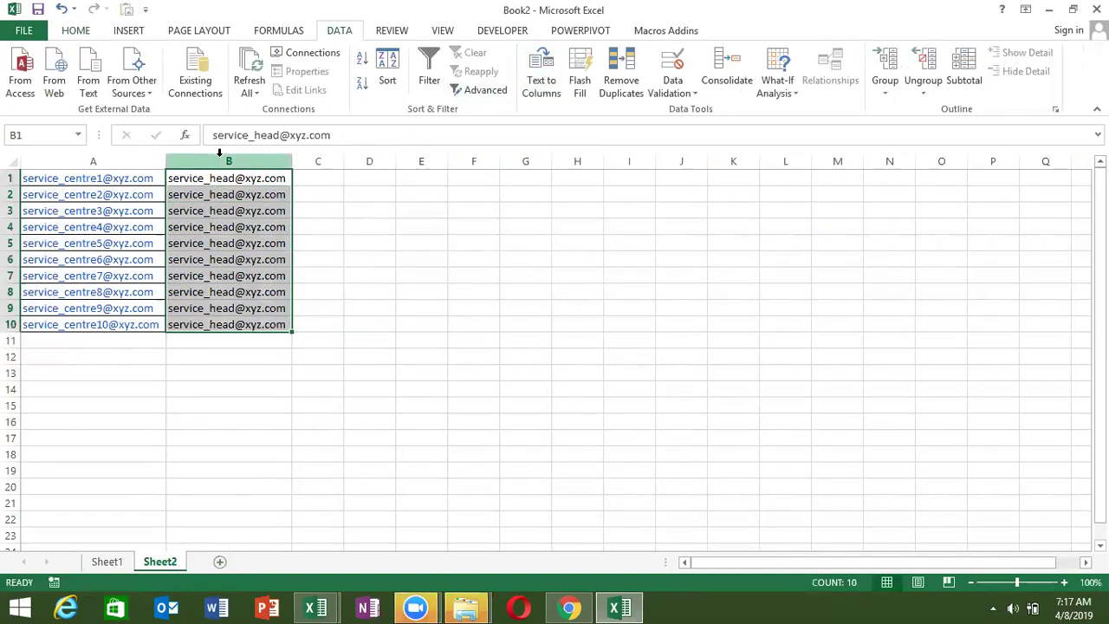
{"action": "key", "text": "Left"}
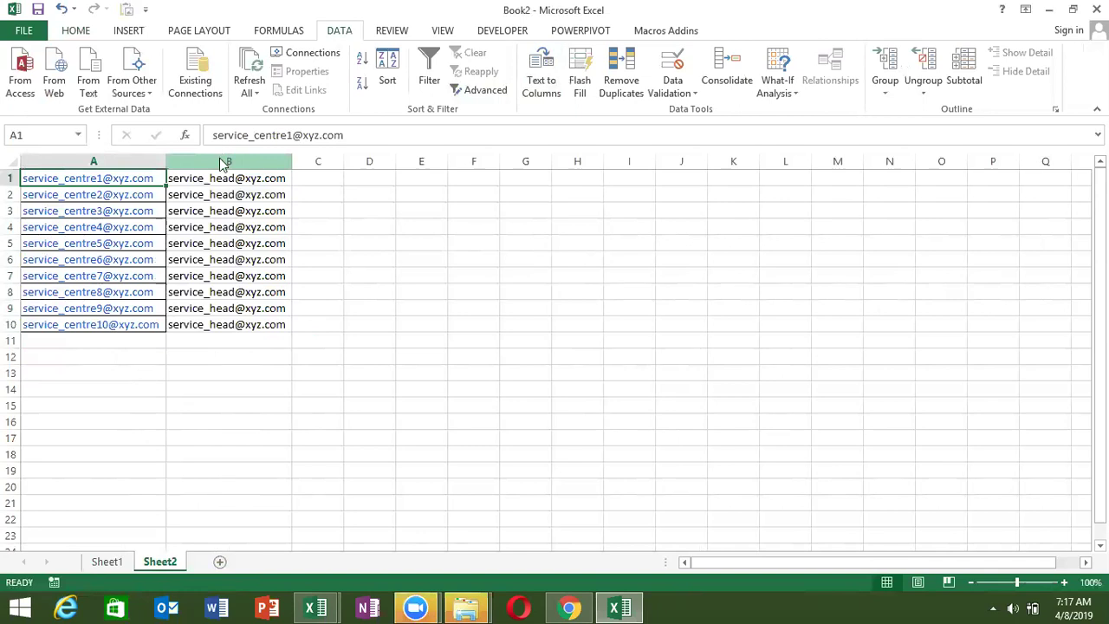
{"action": "key", "text": "alt+Tab"}
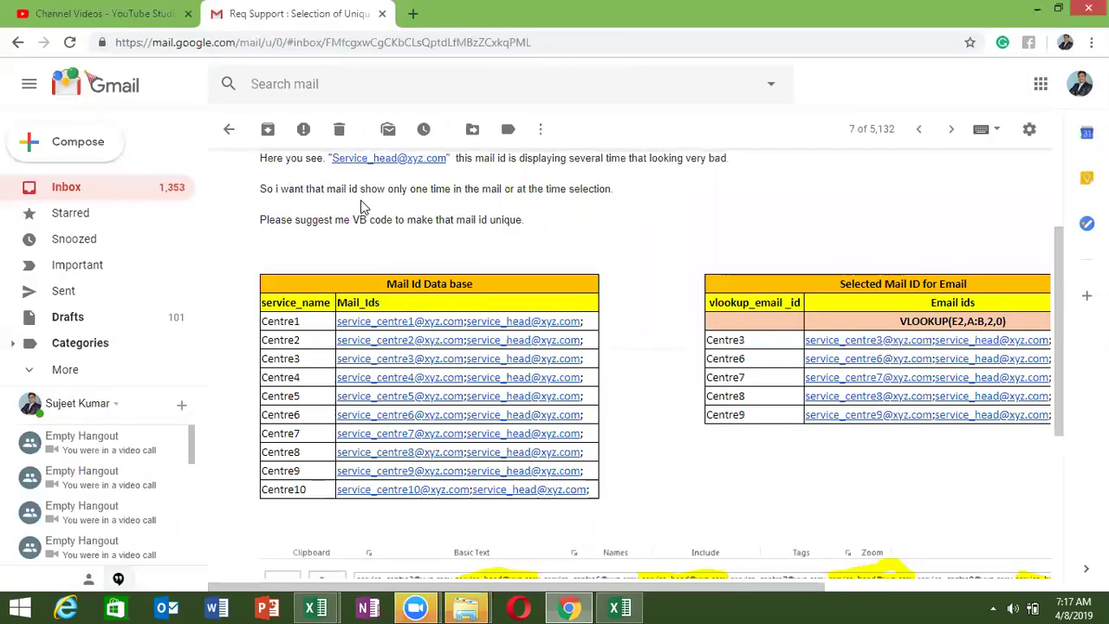
Scroll through the support request's mail-ID tables and select the sender's name in the header
{"action": "scroll", "coordinate": [359, 199], "scroll_direction": "up", "scroll_amount": 3}
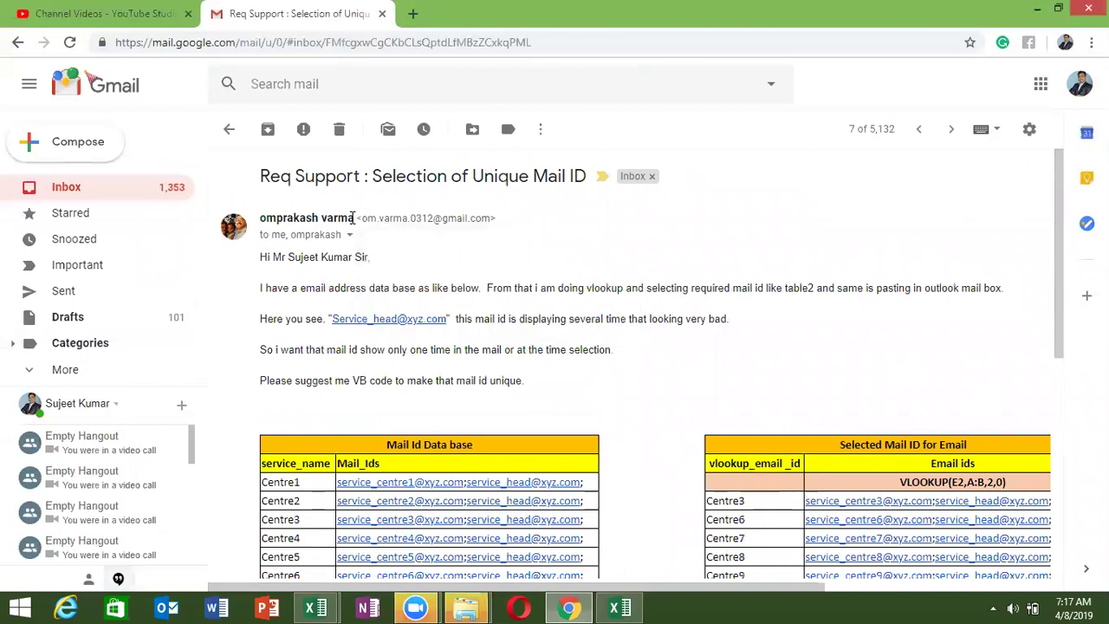
{"action": "left_click_drag", "start_coordinate": [354, 218], "coordinate": [260, 218]}
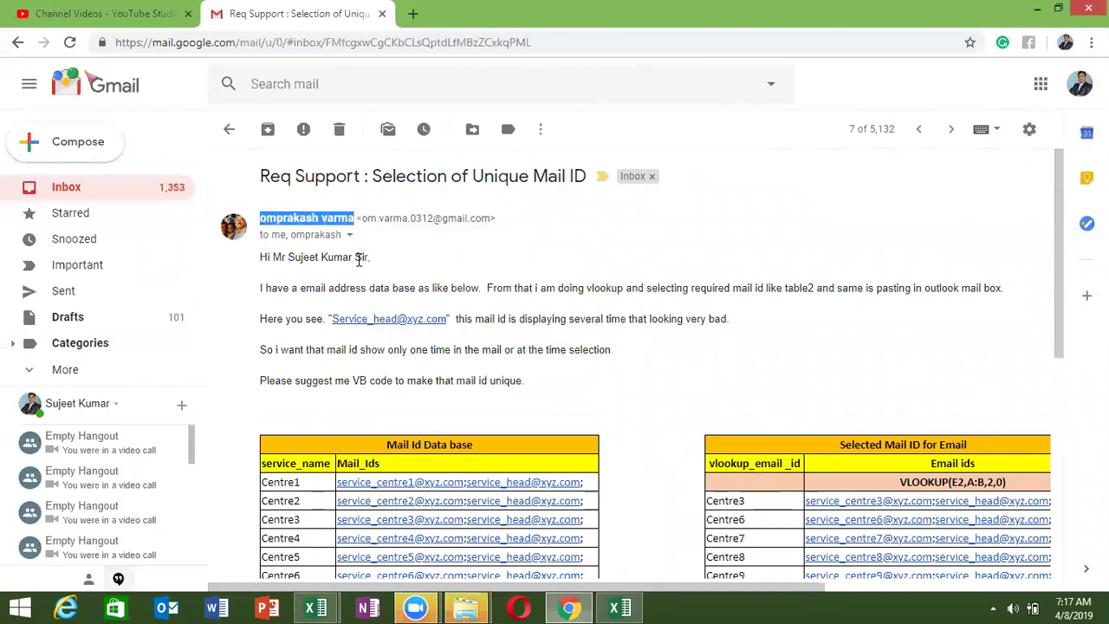
{"action": "scroll", "coordinate": [511, 355], "scroll_direction": "down", "scroll_amount": 2}
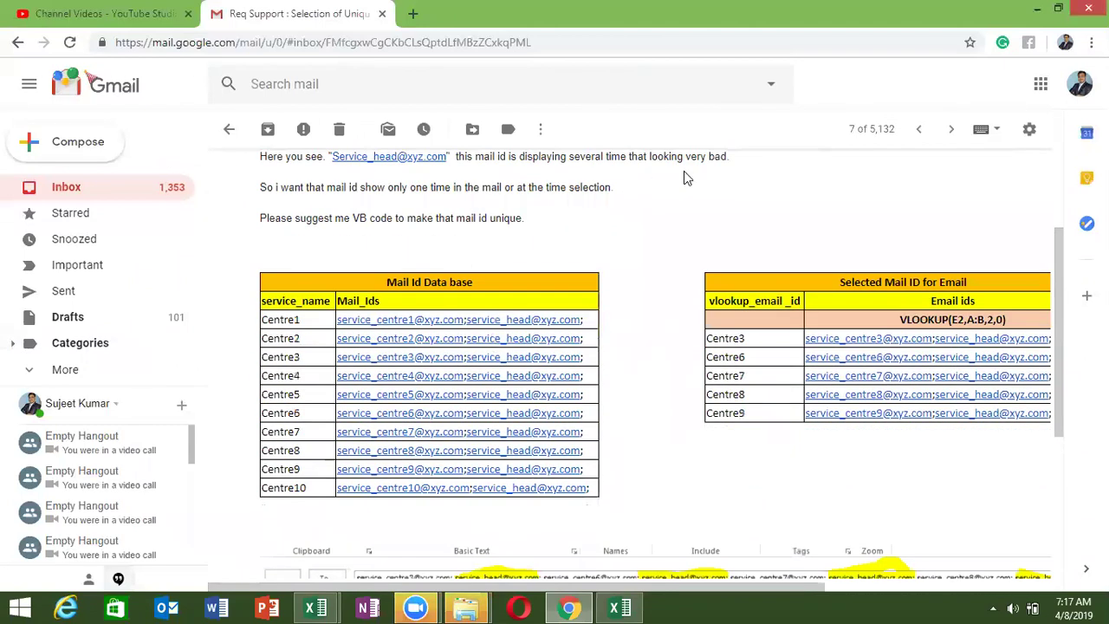
{"action": "scroll", "coordinate": [458, 314], "scroll_direction": "down", "scroll_amount": 3}
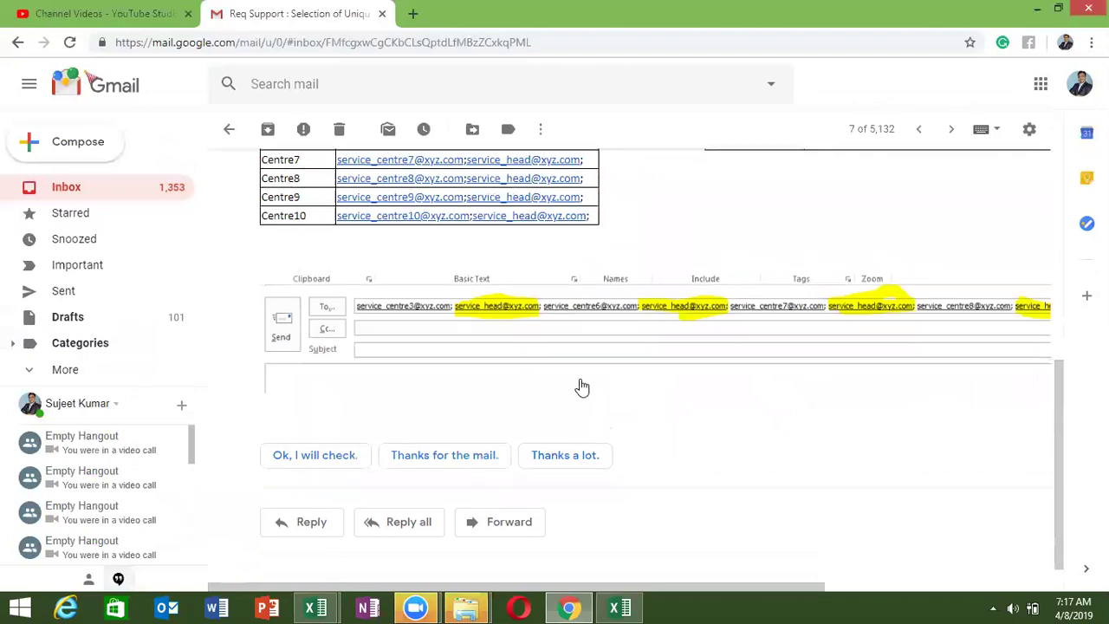
{"action": "scroll", "coordinate": [583, 387], "scroll_direction": "up", "scroll_amount": 2}
{"action": "scroll", "coordinate": [572, 359], "scroll_direction": "up", "scroll_amount": 3}
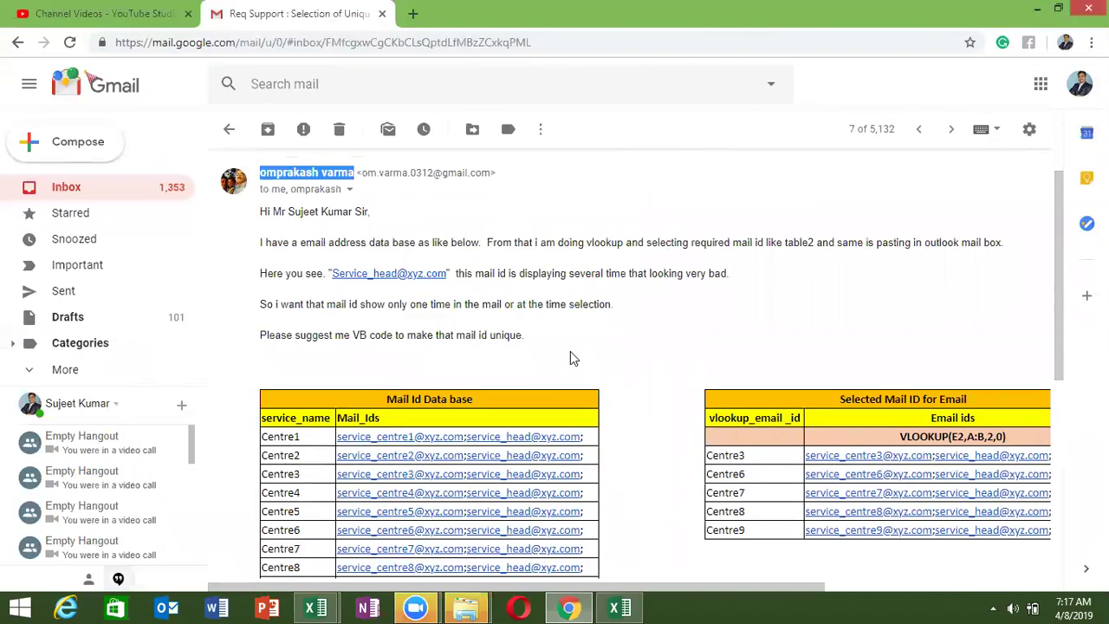
{"action": "key", "text": "super+d"}
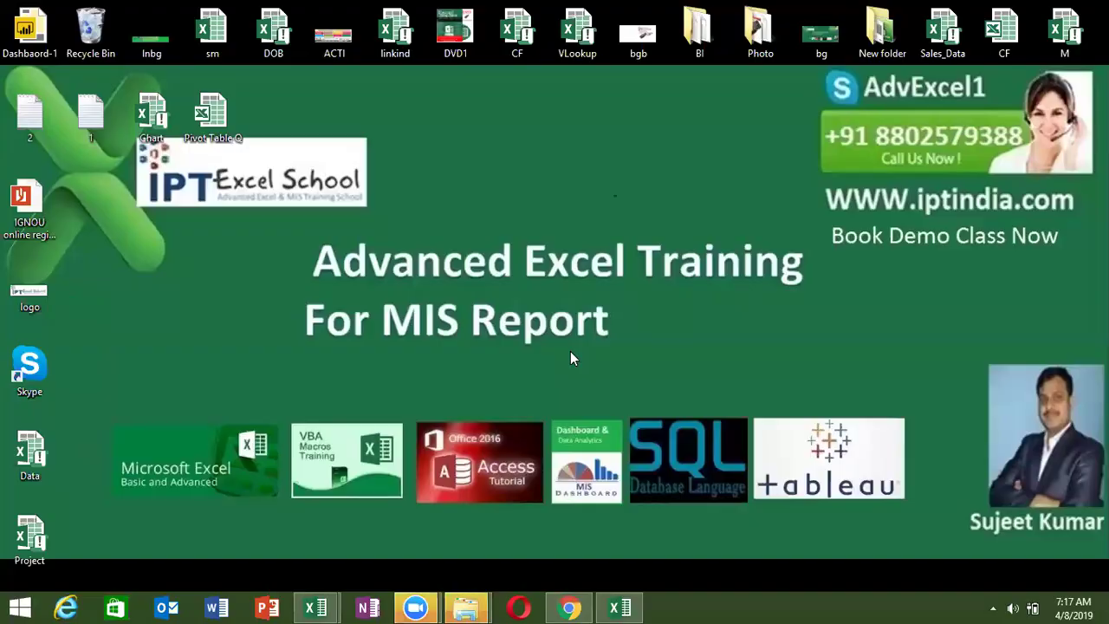
{"action": "right_click", "coordinate": [643, 291]}
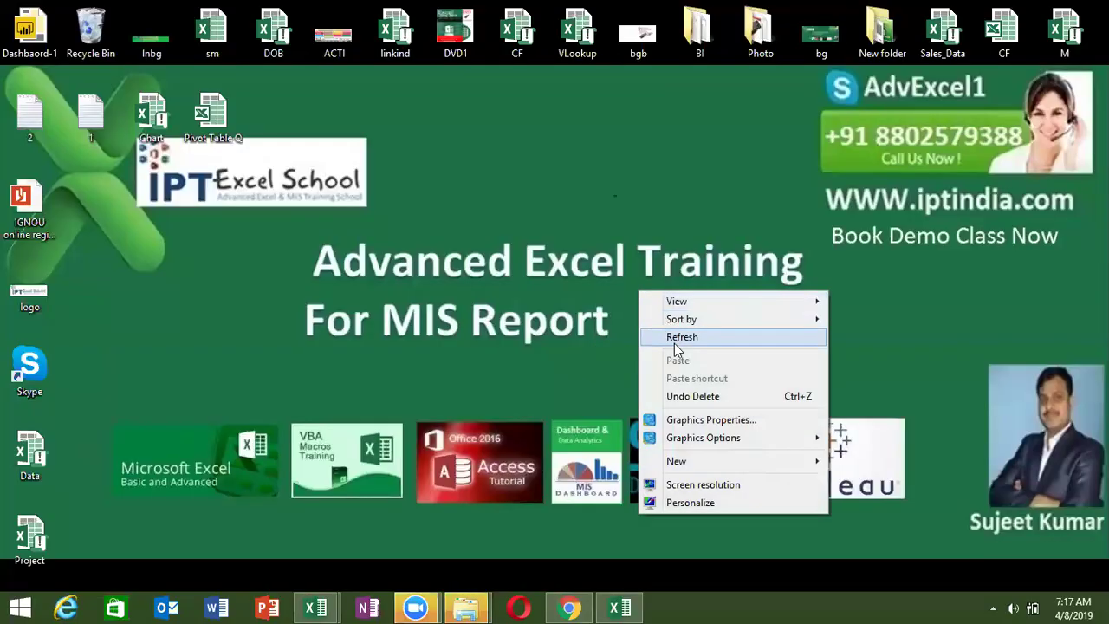
{"action": "left_click", "coordinate": [678, 338]}
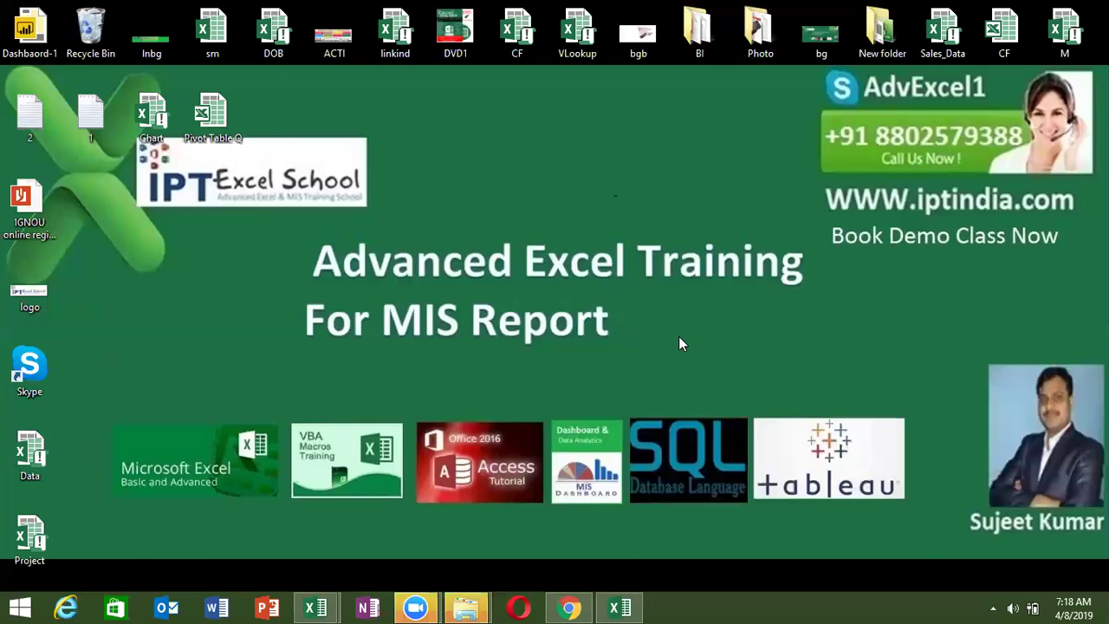
{"action": "double_click", "coordinate": [766, 55]}
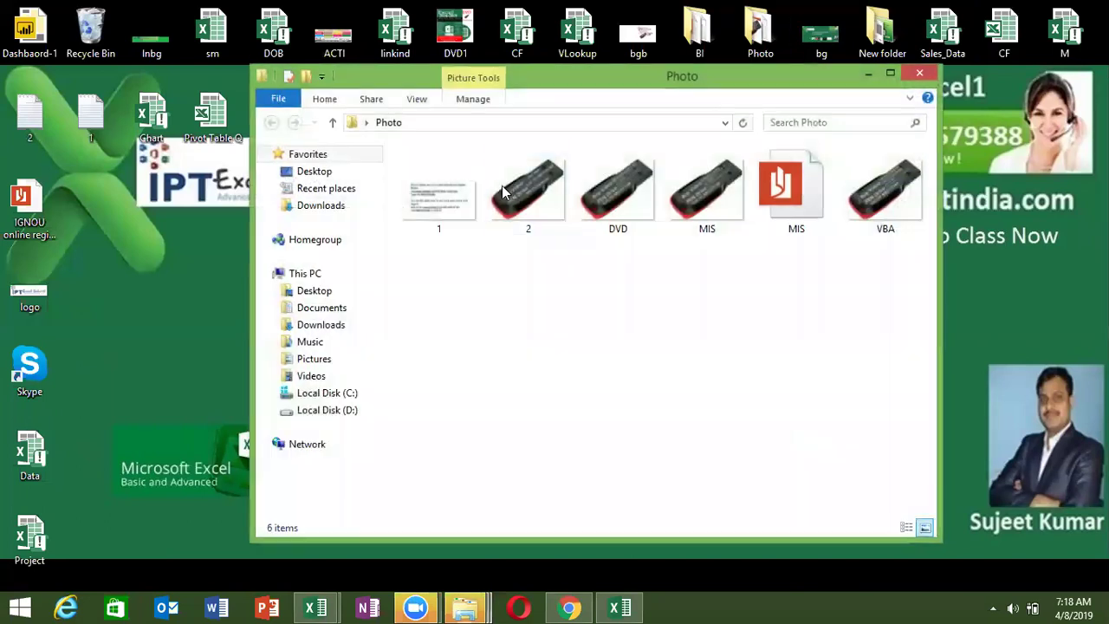
{"action": "double_click", "coordinate": [526, 199]}
{"action": "right_click", "coordinate": [526, 198]}
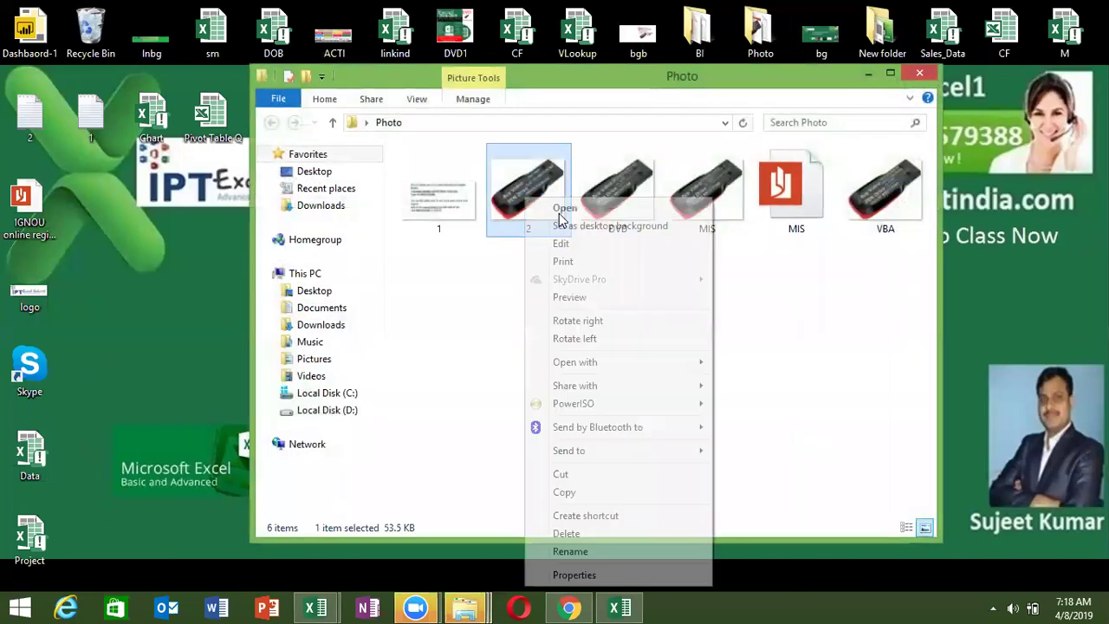
{"action": "left_click", "coordinate": [598, 299]}
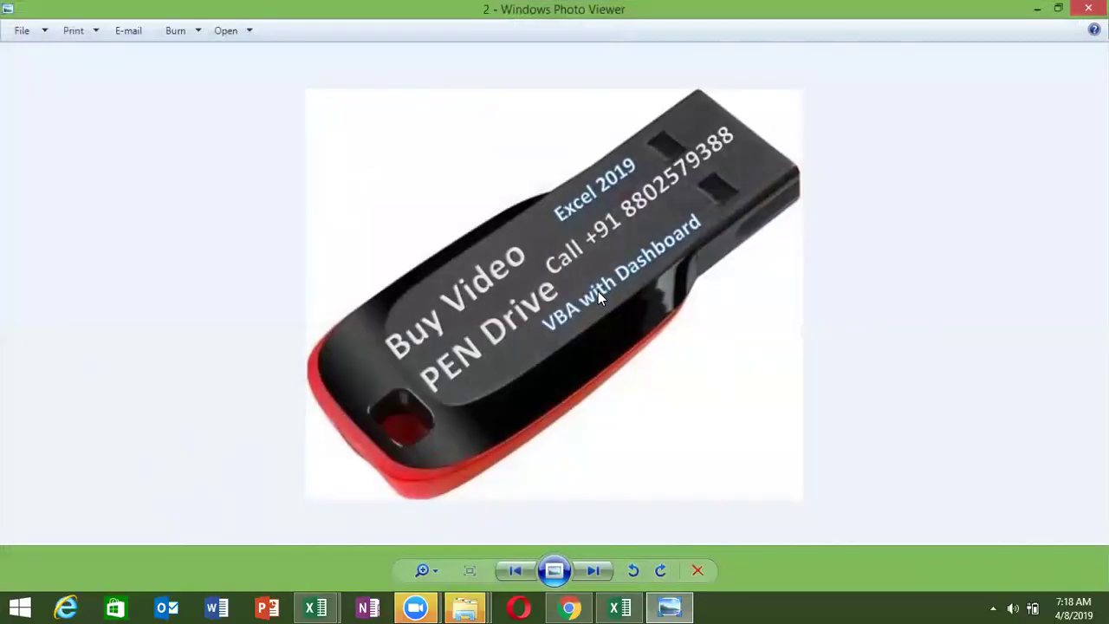
{"action": "left_click", "coordinate": [598, 568]}
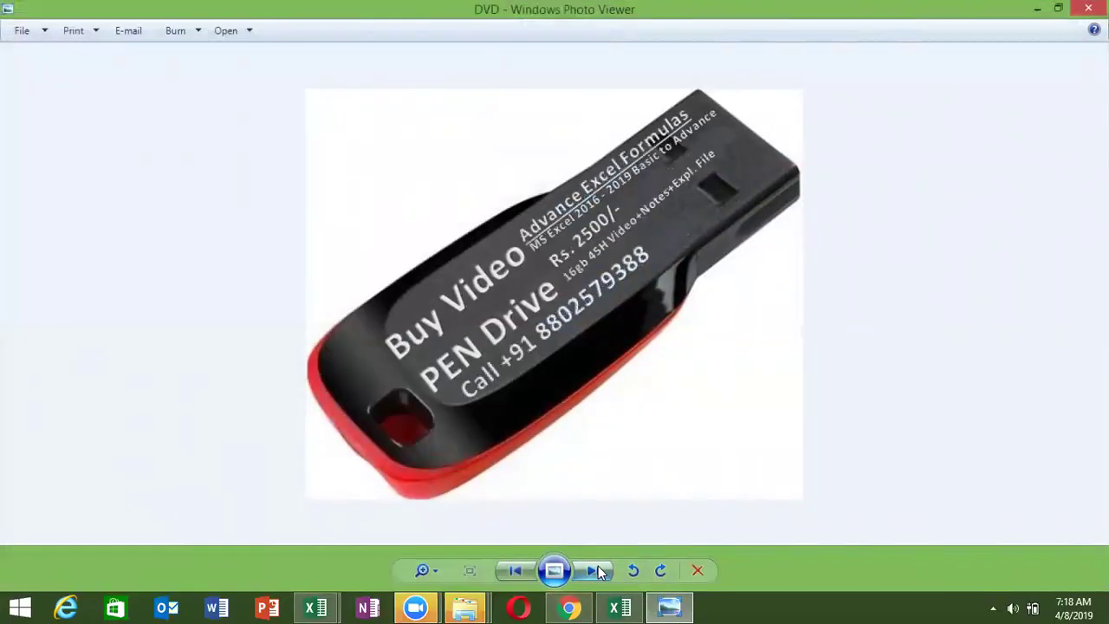
{"action": "left_click", "coordinate": [598, 568]}
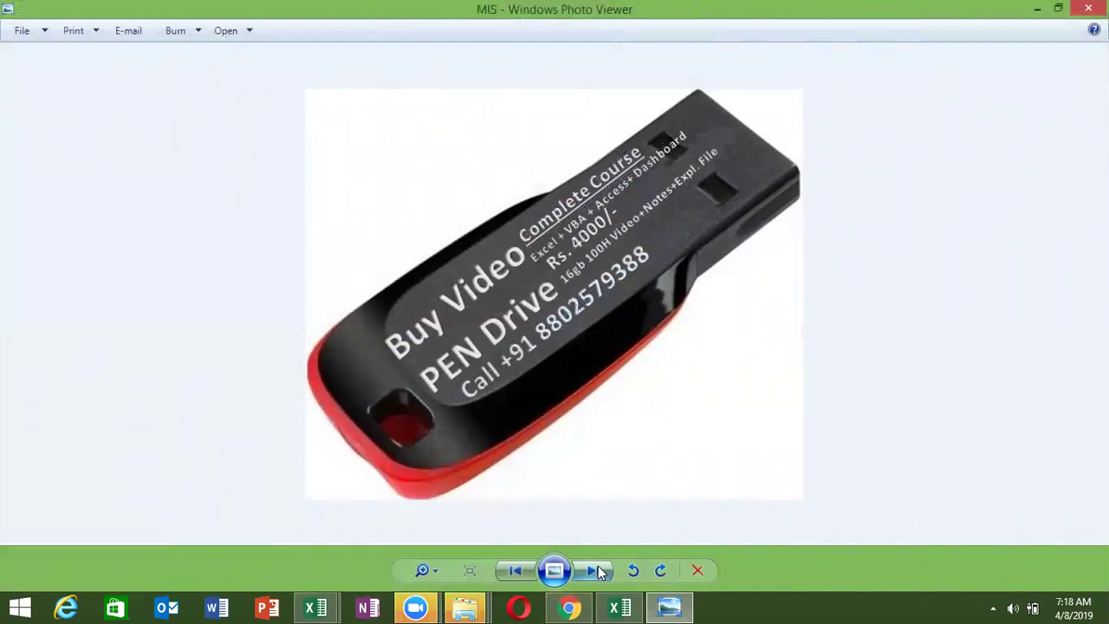
{"action": "left_click", "coordinate": [598, 571]}
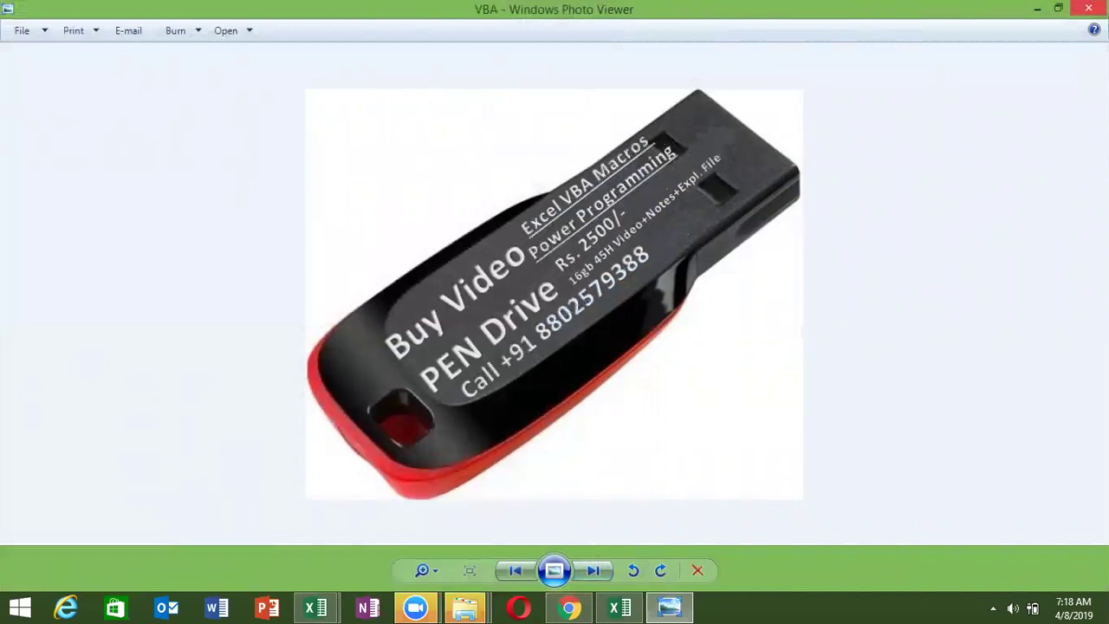
{"action": "left_click", "coordinate": [1089, 8]}
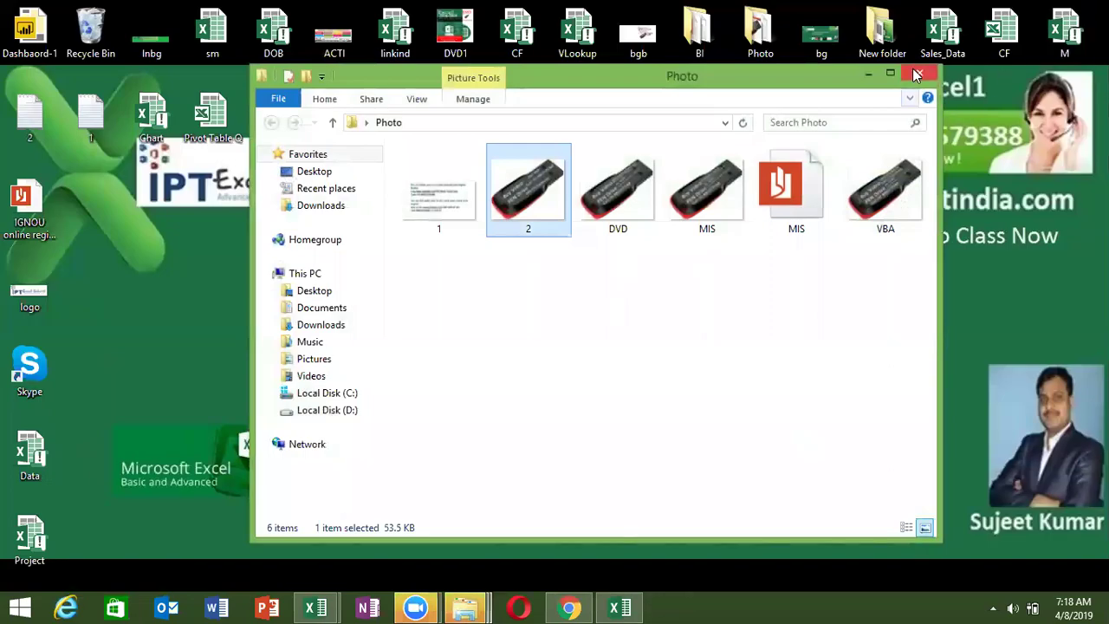
{"action": "left_click", "coordinate": [918, 75]}
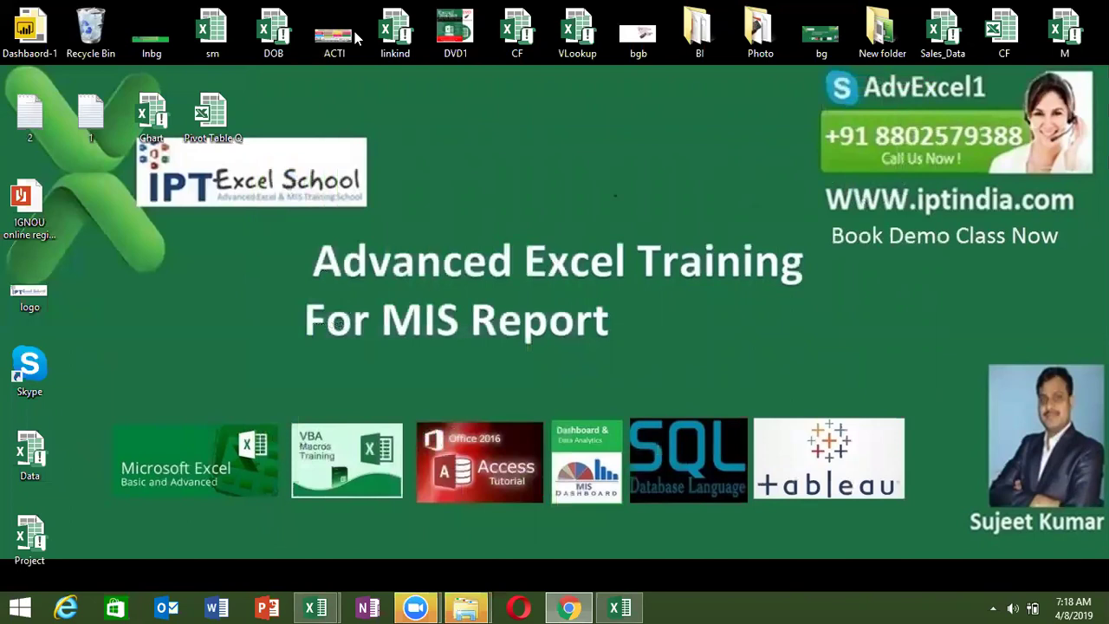
{"action": "mouse_move", "coordinate": [419, 609]}
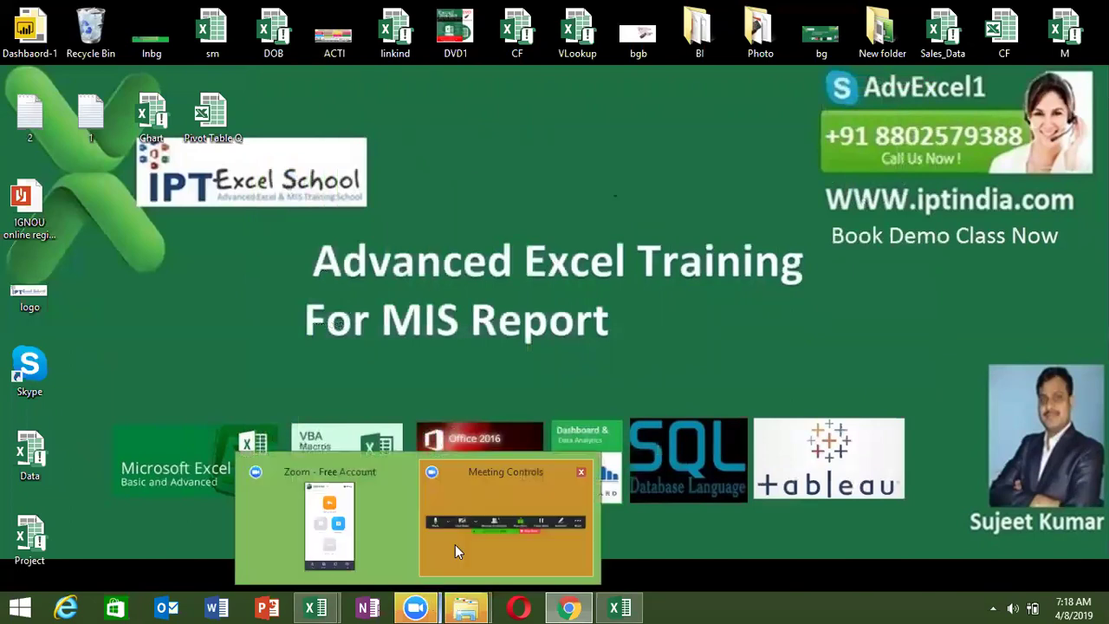
{"action": "mouse_move", "coordinate": [319, 527]}
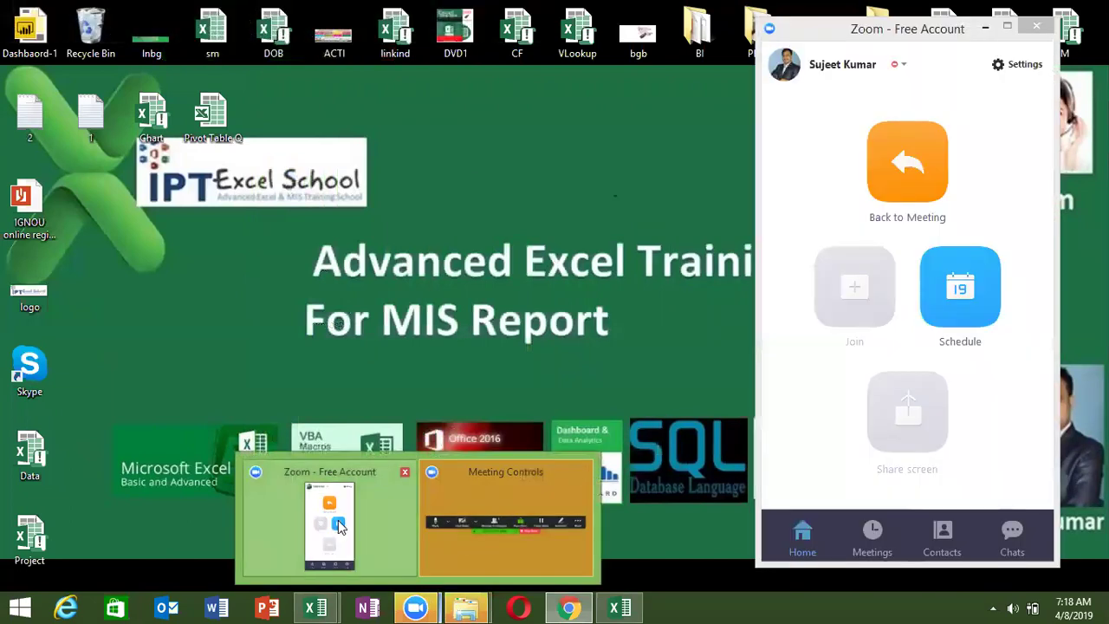